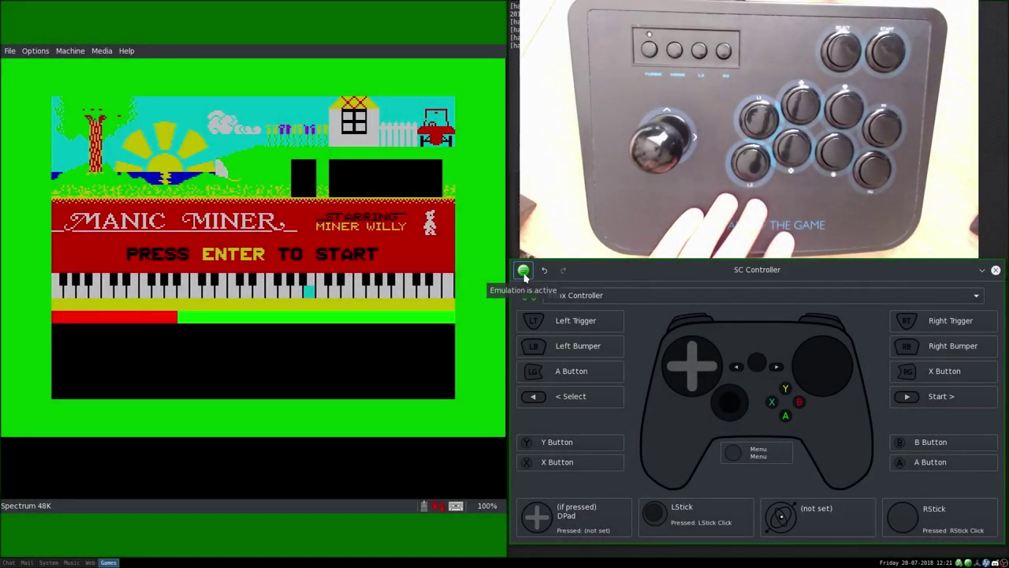
Open the controller settings and start registering a new controller.
left_click(523, 272)
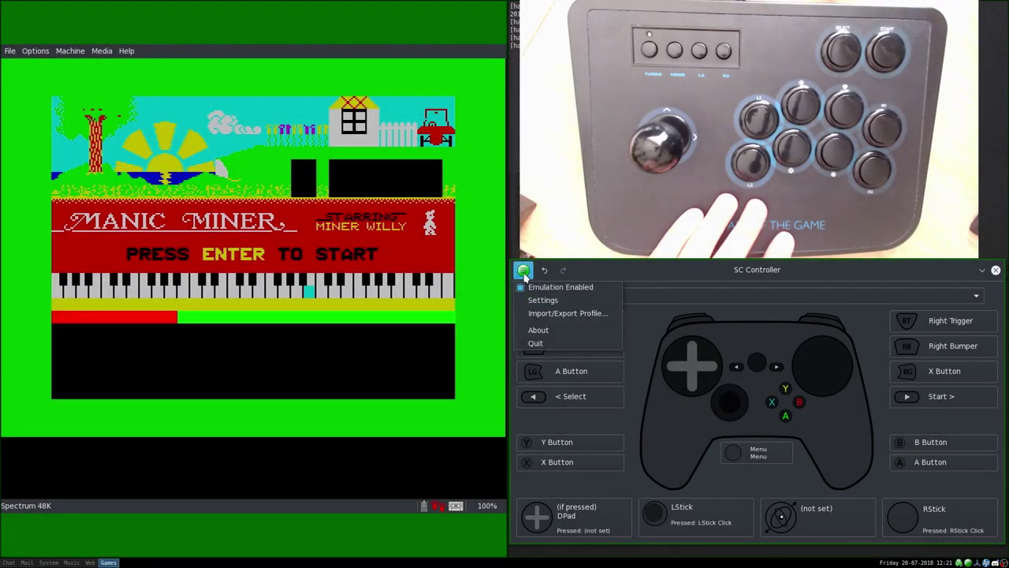
left_click(555, 300)
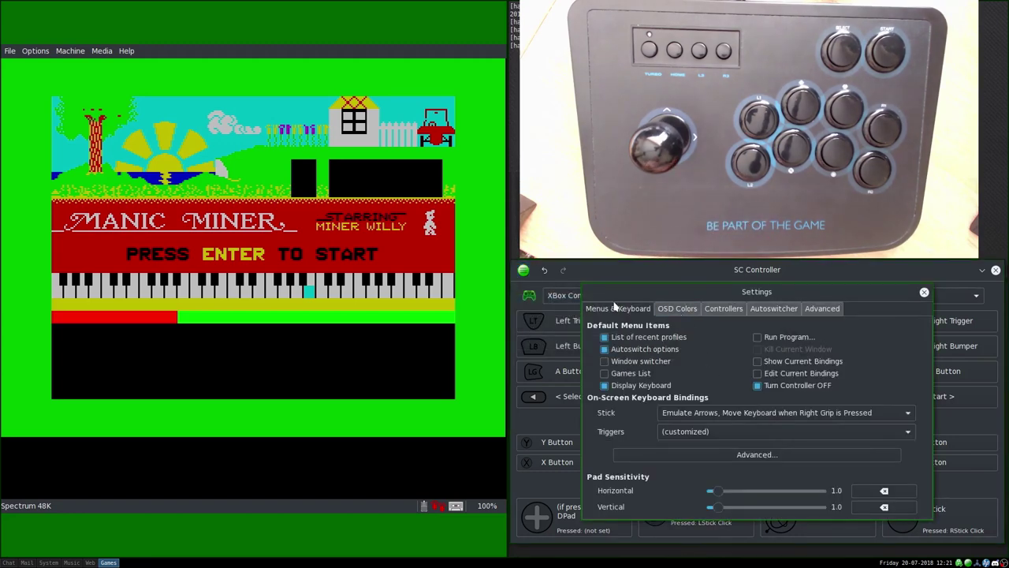
left_click(718, 310)
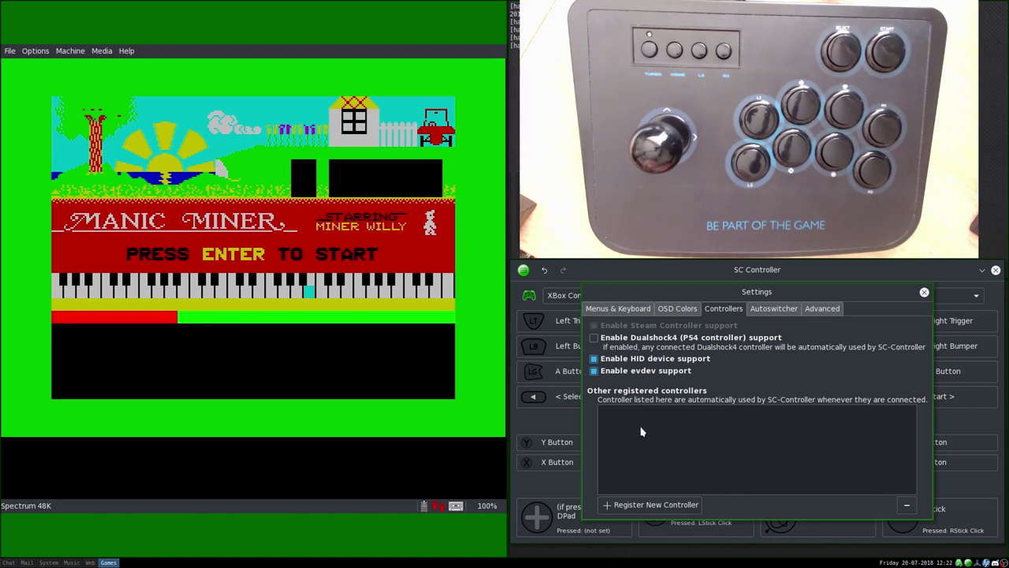
left_click(654, 510)
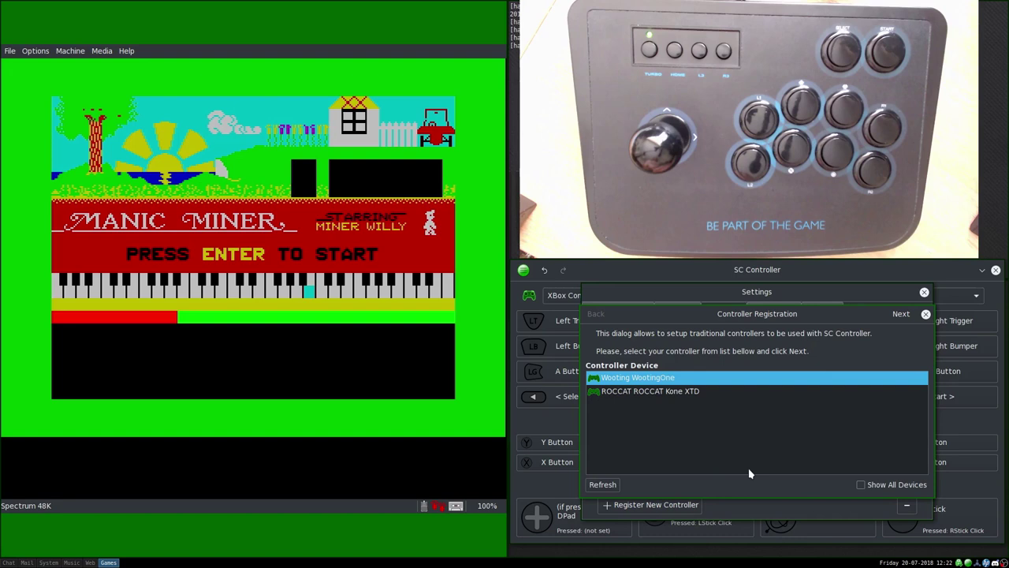
Refresh the device list and choose MY-POWER CO.,LTD. USB Joystick as the controller to register.
left_click(602, 484)
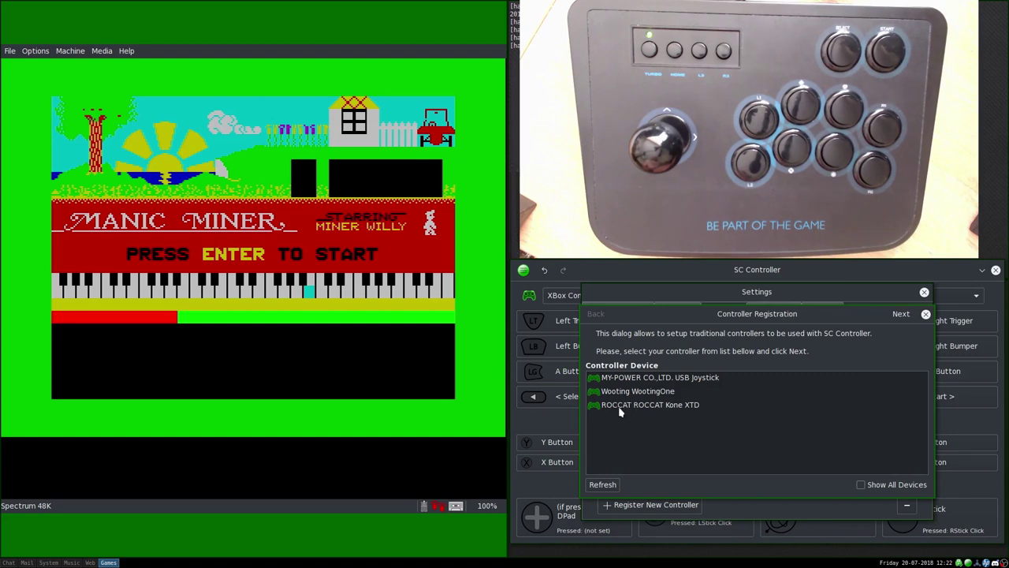
left_click(701, 380)
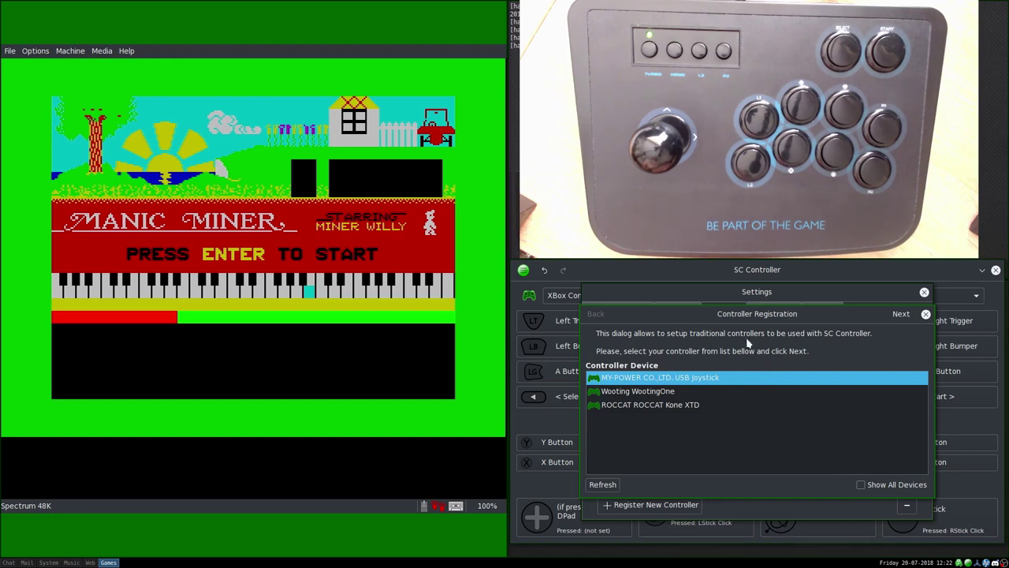
left_click(901, 314)
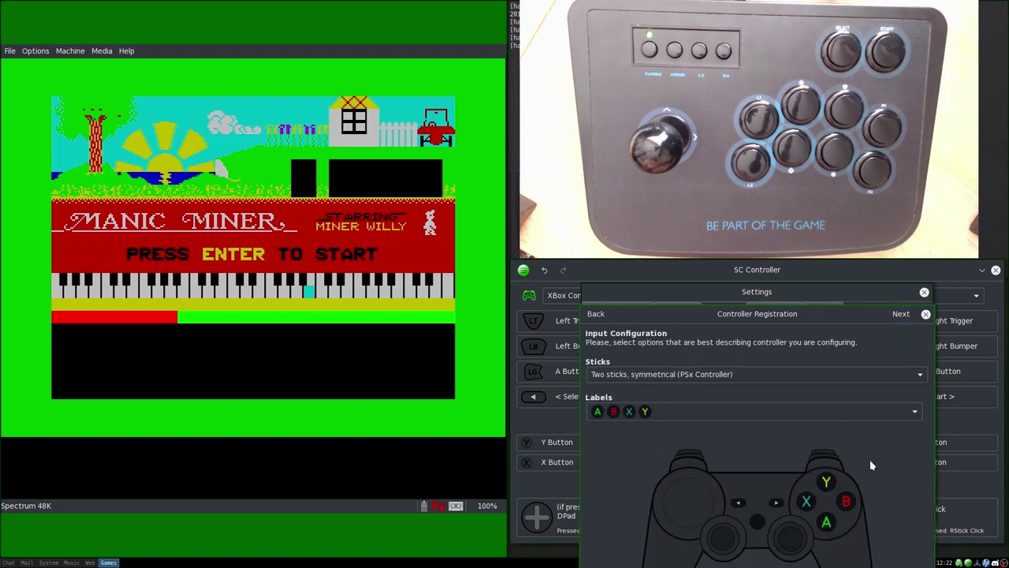
Set the button labels to the PlayStation symbols (X, circle, square, triangle) and the sticks option to Single stick.
left_click_drag(753, 315, 750, 269)
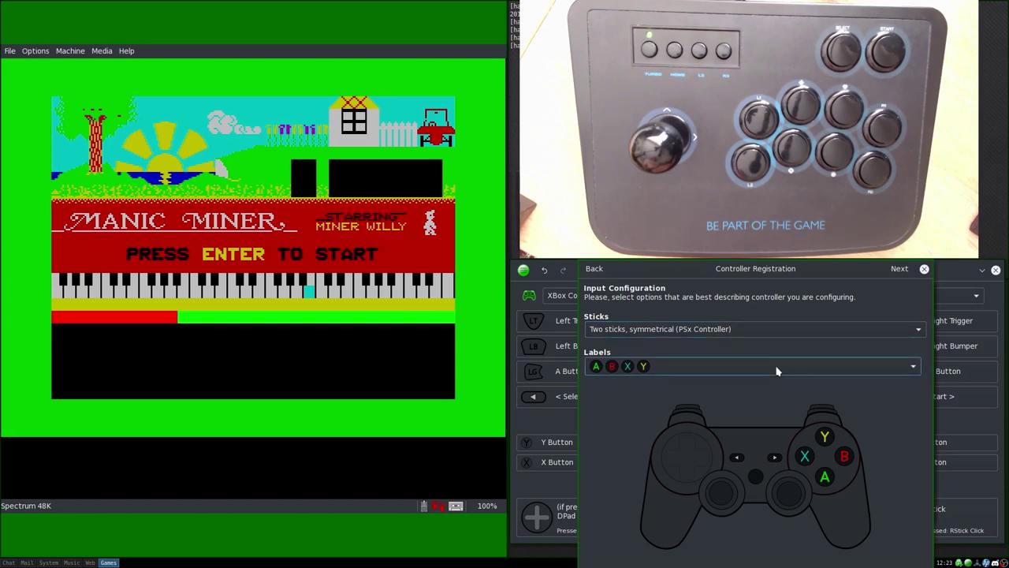
left_click(913, 368)
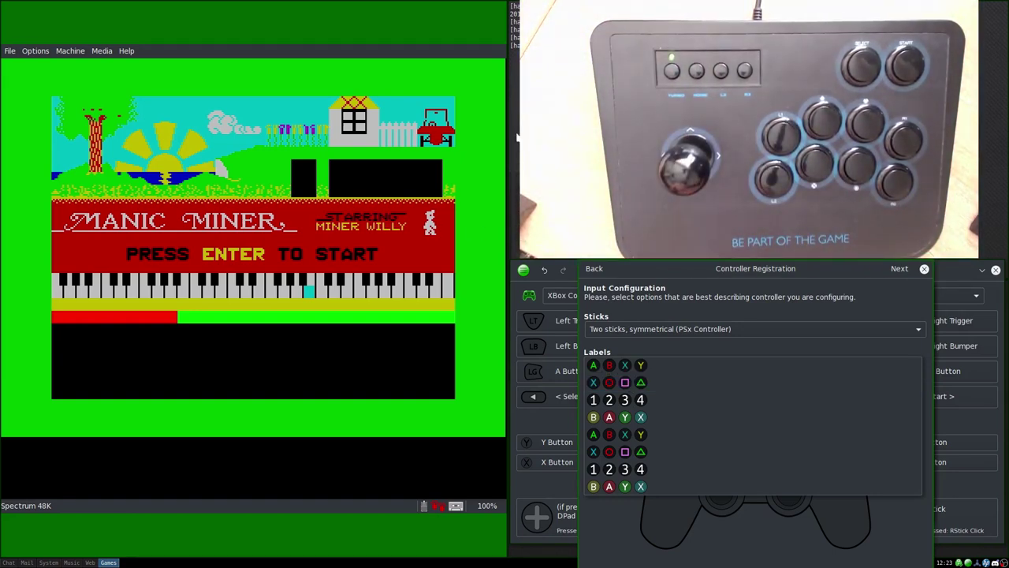
left_click(613, 384)
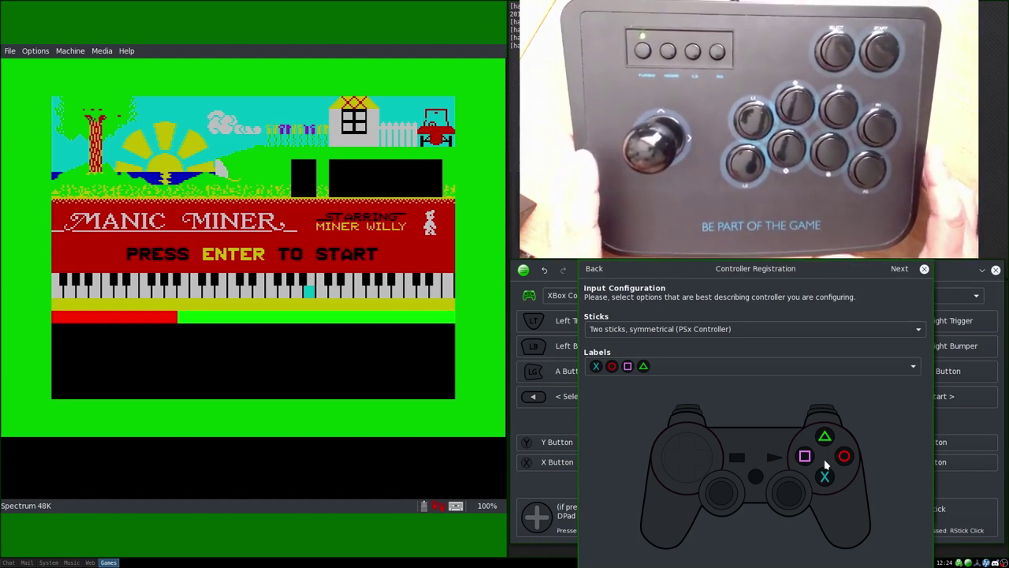
left_click(603, 333)
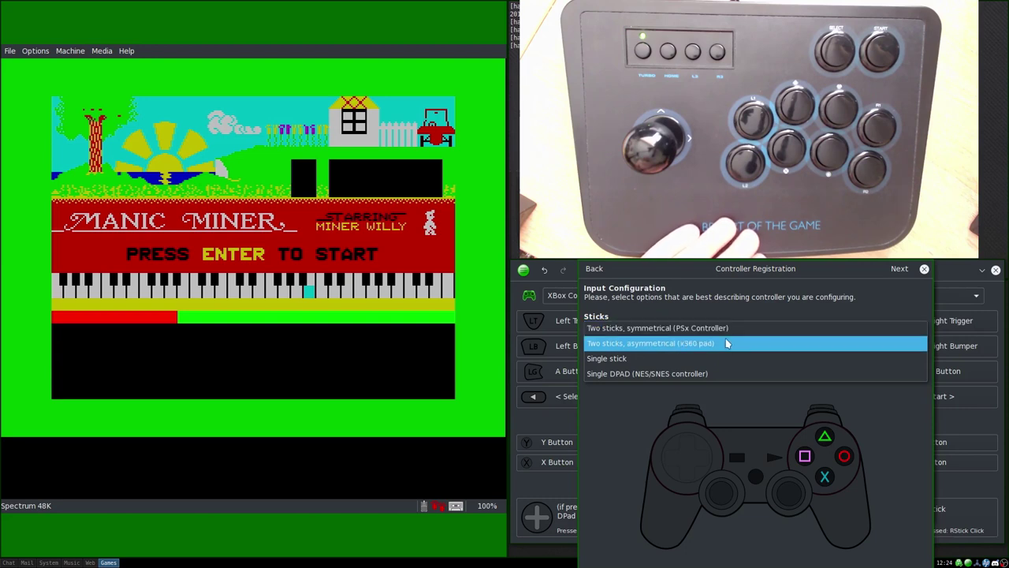
left_click(642, 361)
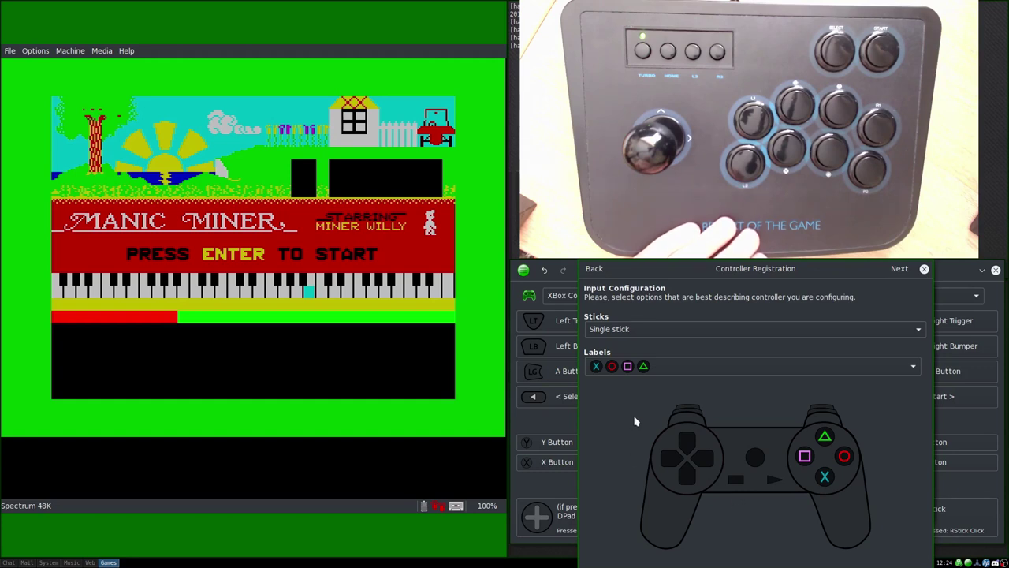
Try the 1-2-3-4, B-A-Y-X and A-B-X-Y button labels, and return the labels to the PlayStation symbols.
left_click(655, 367)
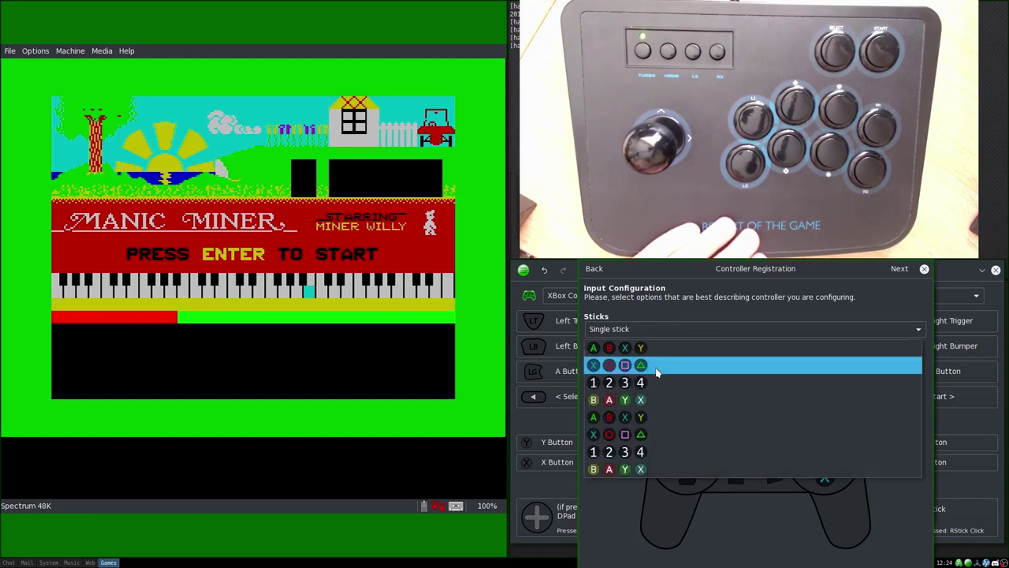
left_click(639, 382)
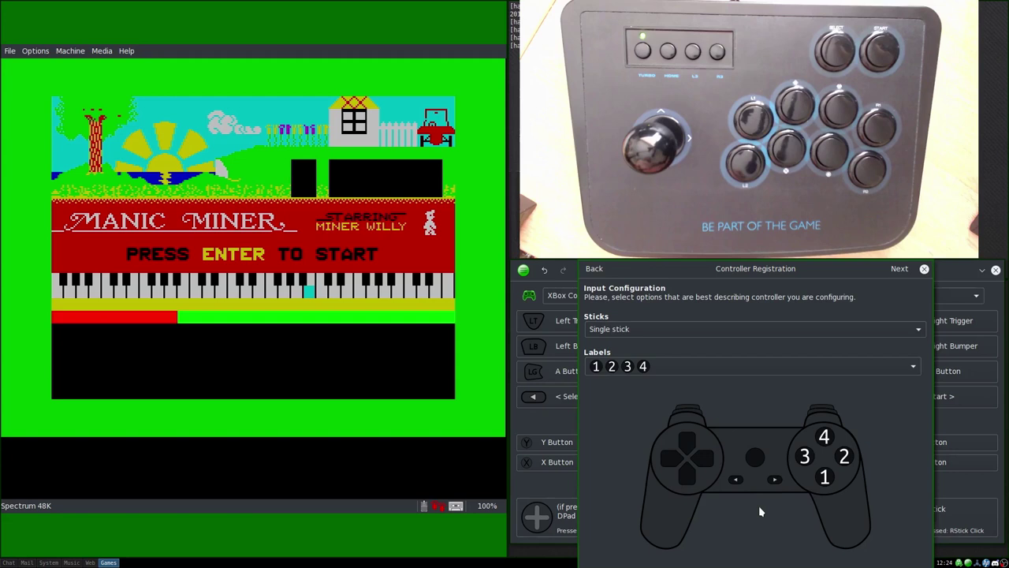
left_click(686, 369)
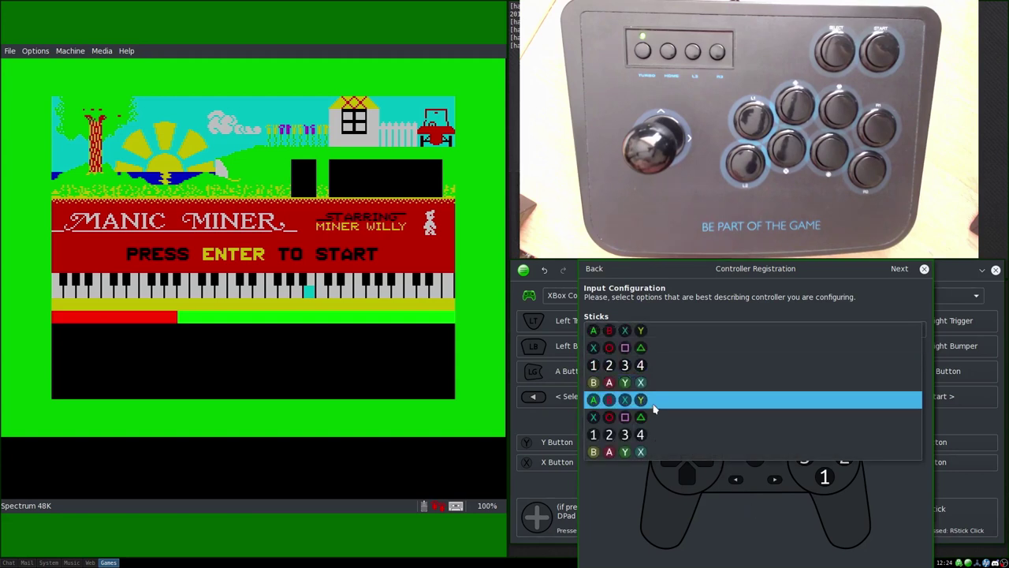
left_click(653, 386)
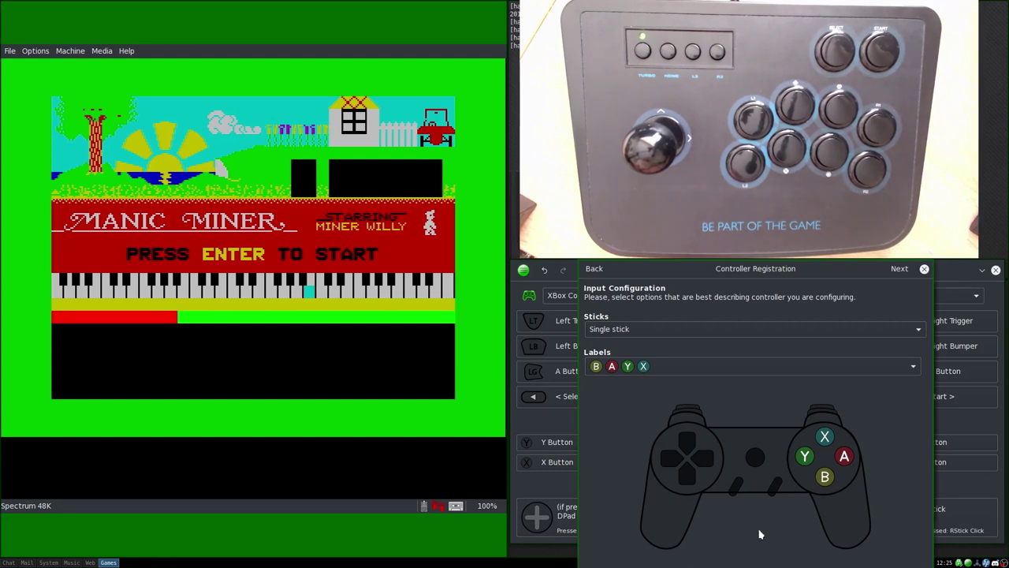
left_click(678, 366)
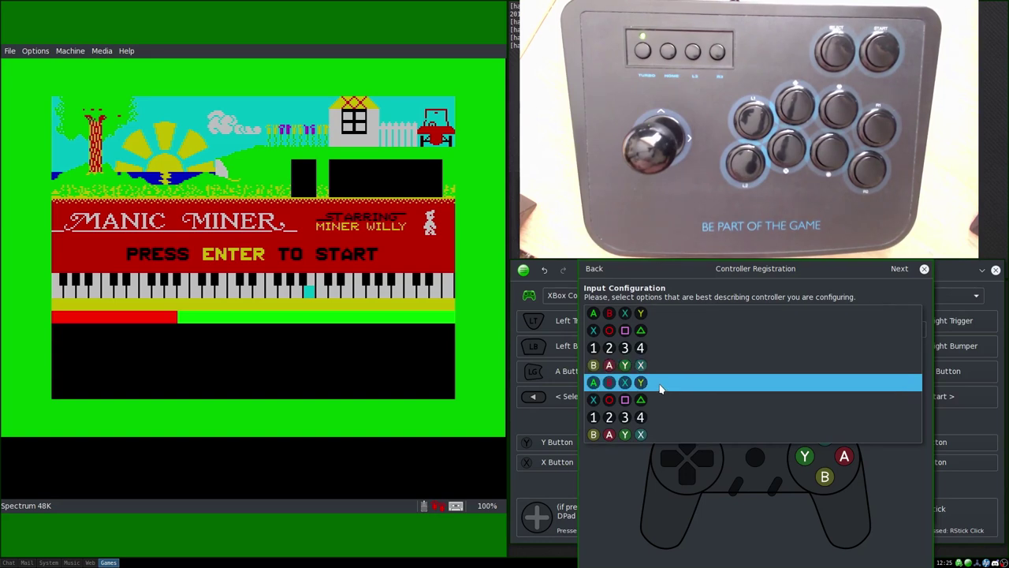
left_click(663, 365)
left_click(661, 366)
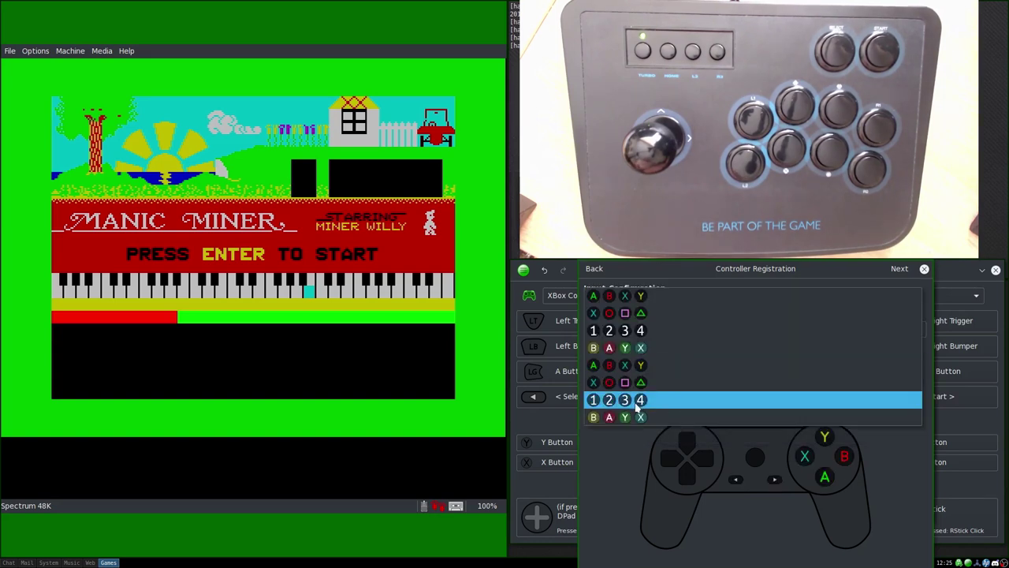
left_click(640, 313)
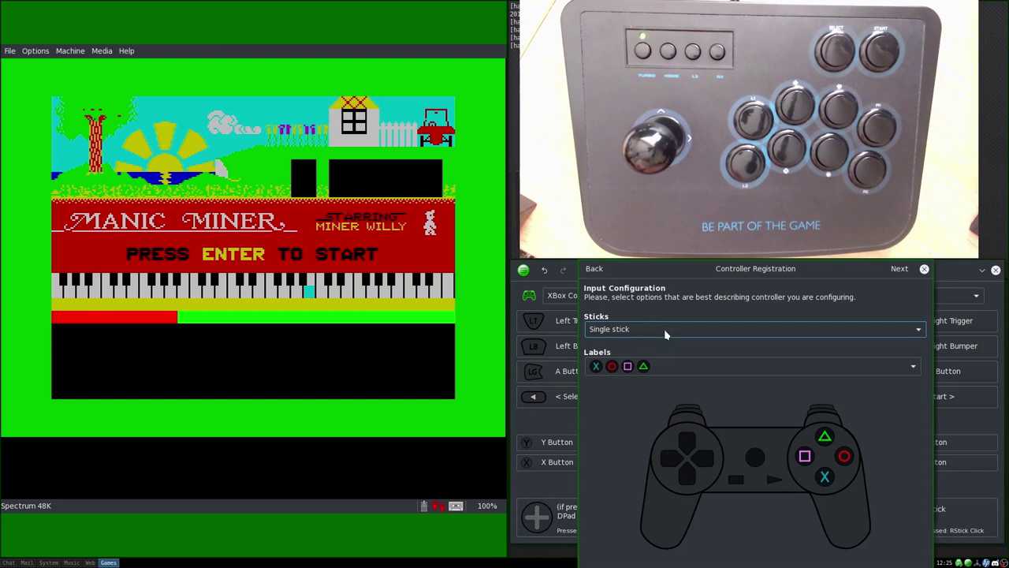
left_click(662, 367)
left_click(640, 451)
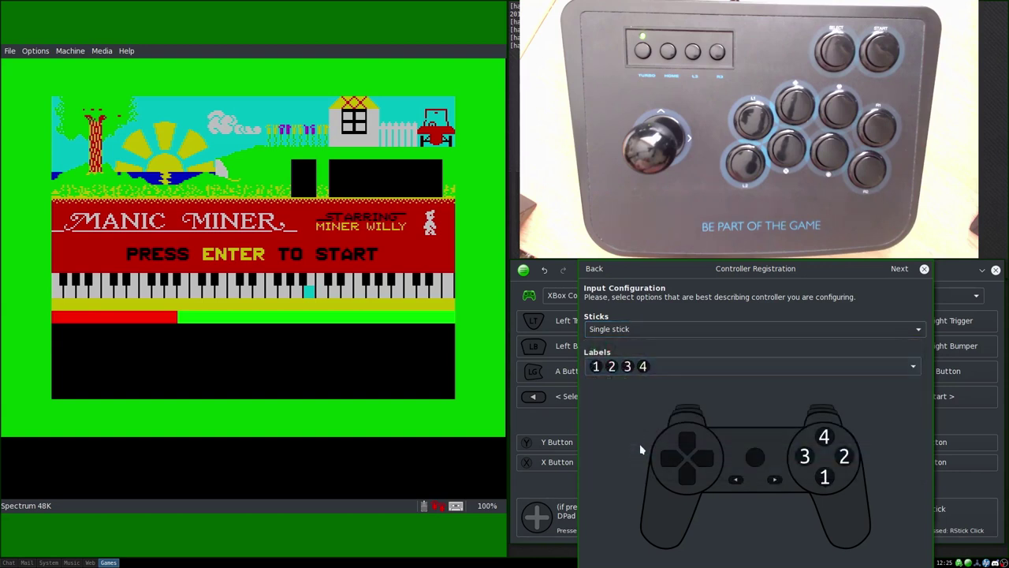
left_click(655, 368)
left_click(655, 384)
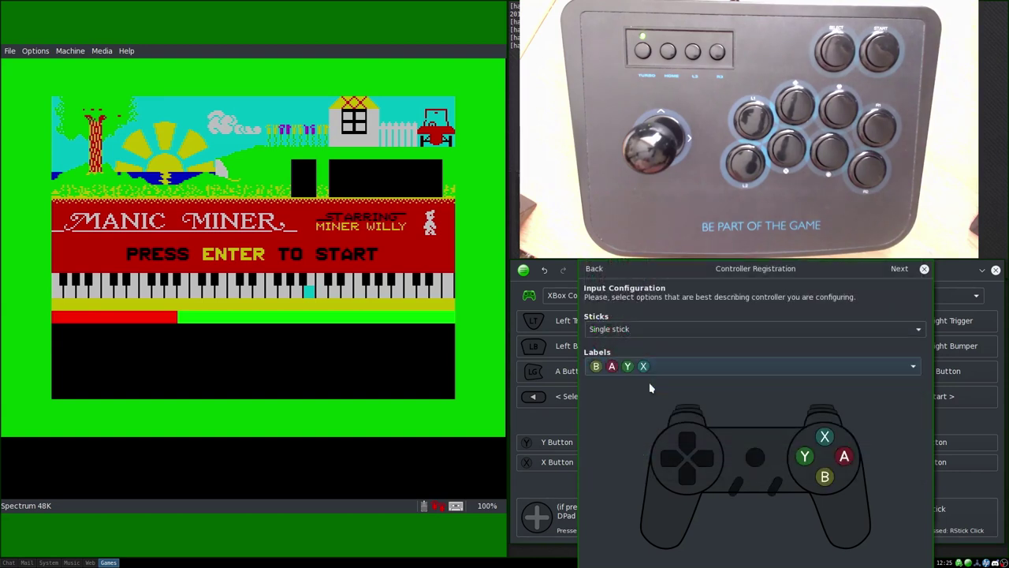
left_click(655, 366)
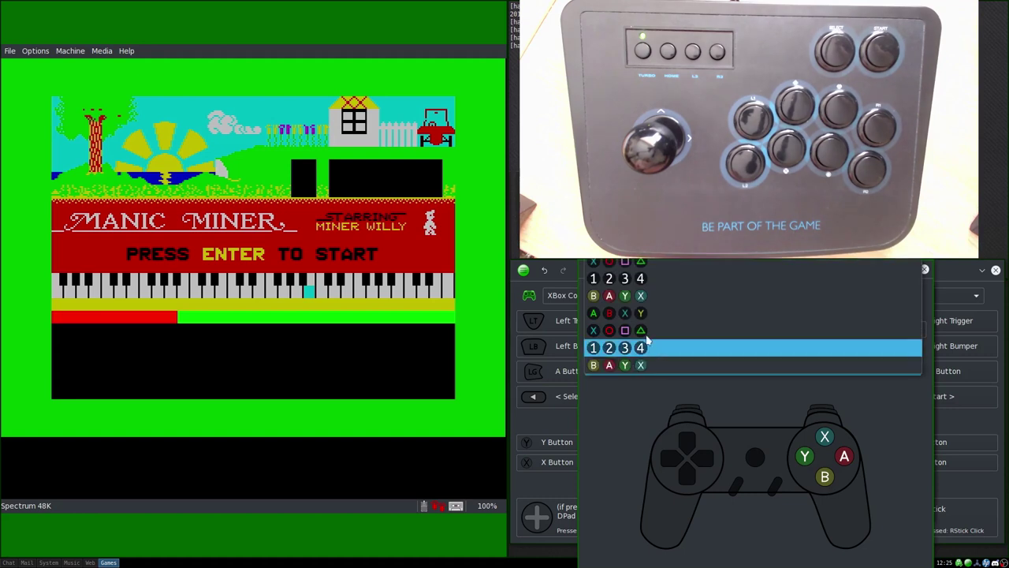
left_click(640, 331)
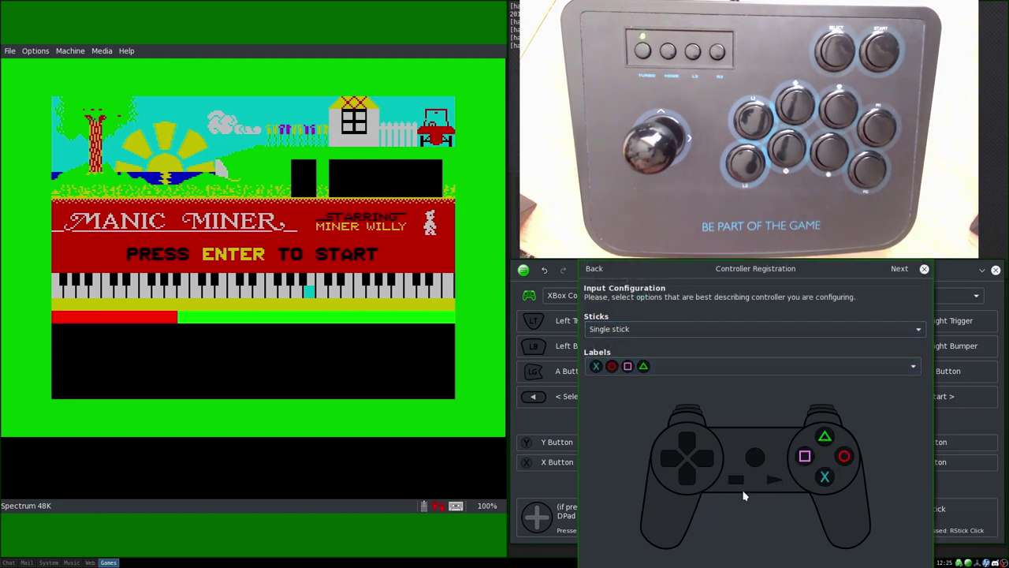
left_click(666, 365)
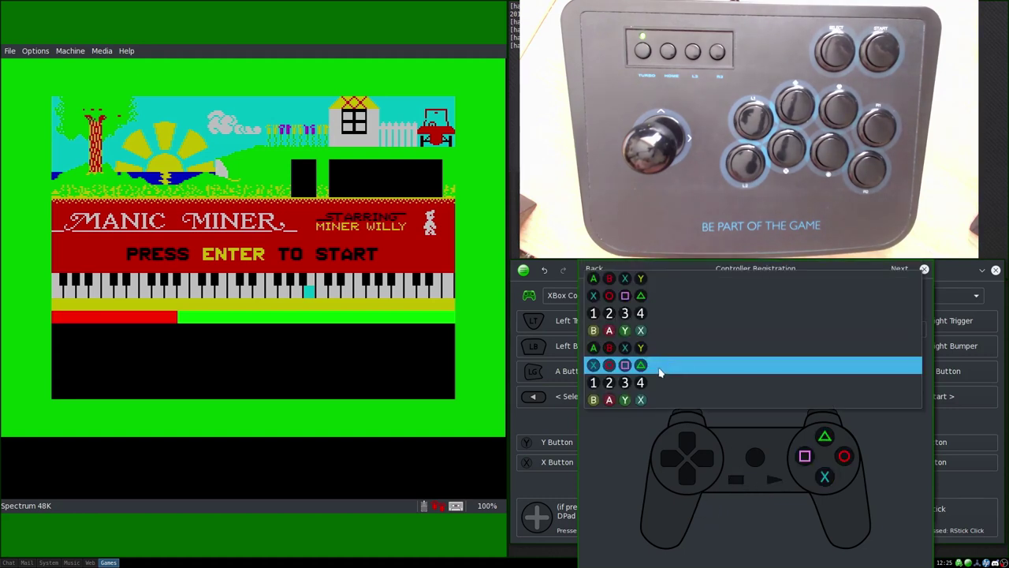
left_click(646, 296)
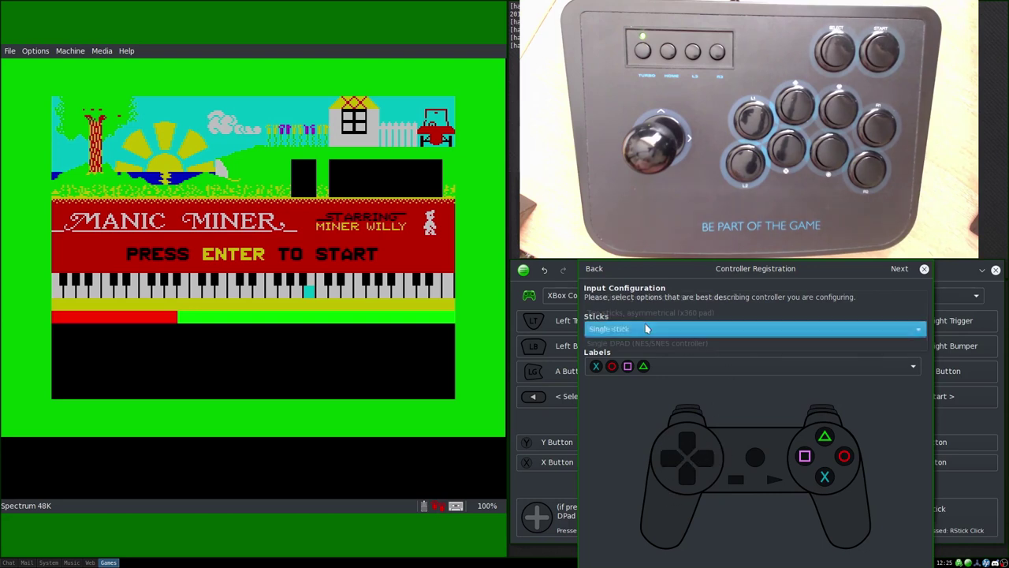
Try the Single DPAD (NES/SNES controller) layout, and set the sticks option back to Single stick.
left_click(648, 330)
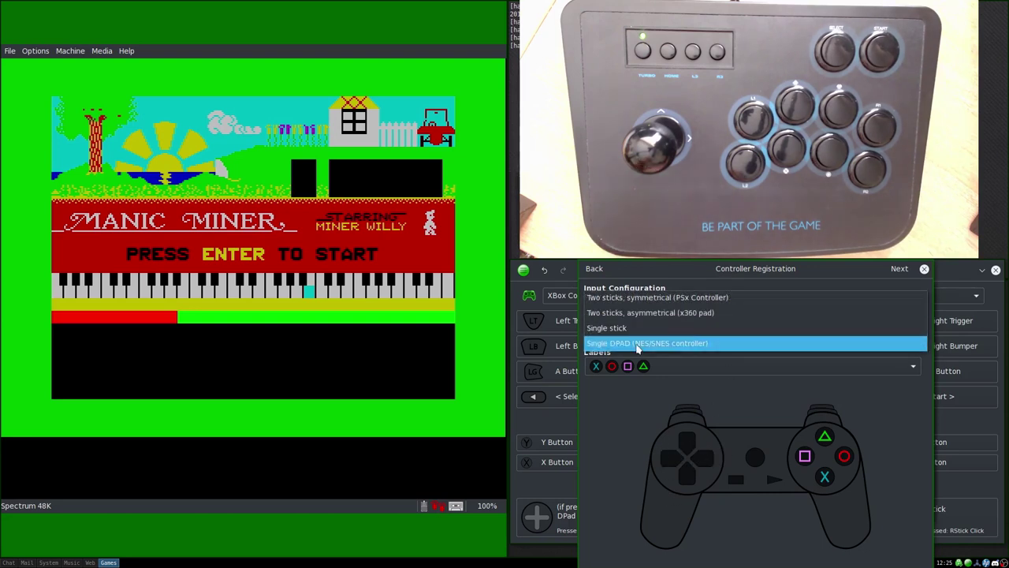
left_click(637, 345)
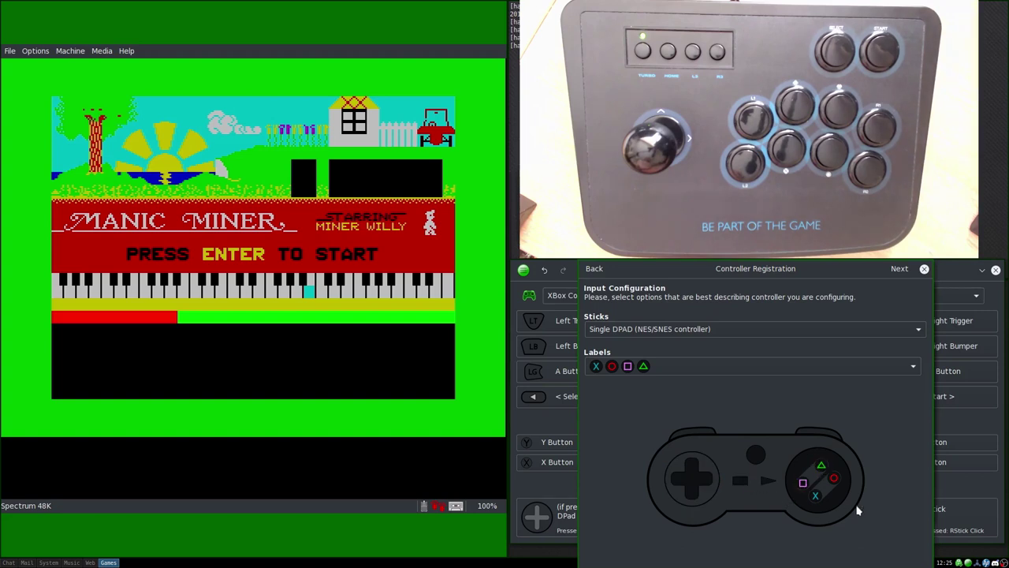
left_click(650, 329)
left_click(670, 312)
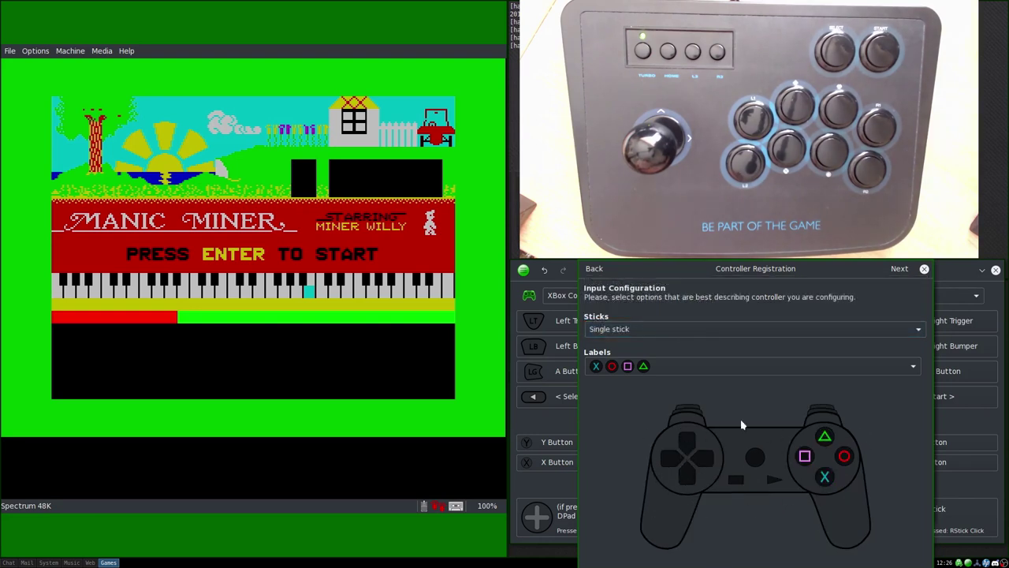
Proceed to the input mappings and start changing the mapping for moving the stick.
left_click(900, 269)
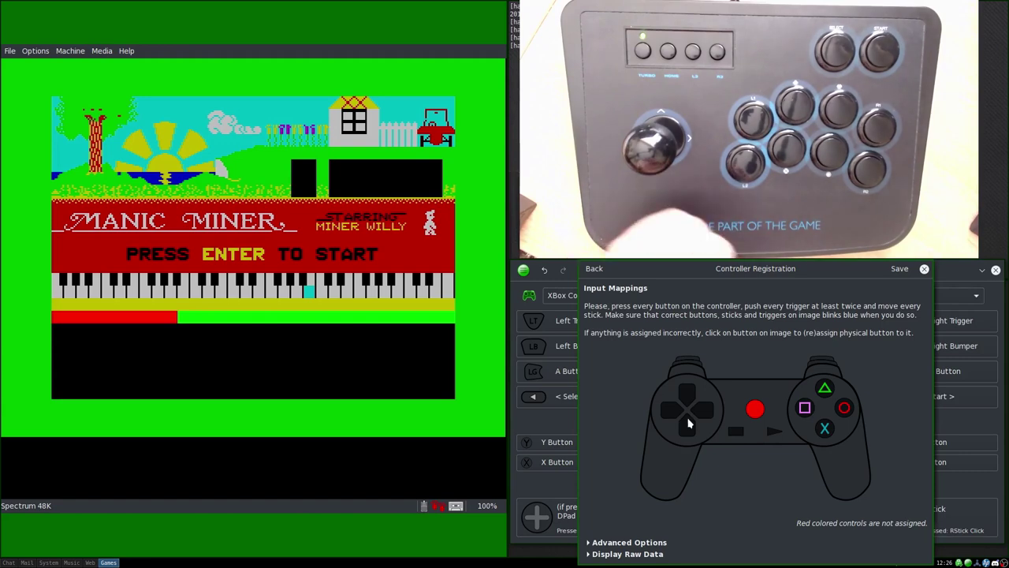
left_click_drag(640, 268, 338, 370)
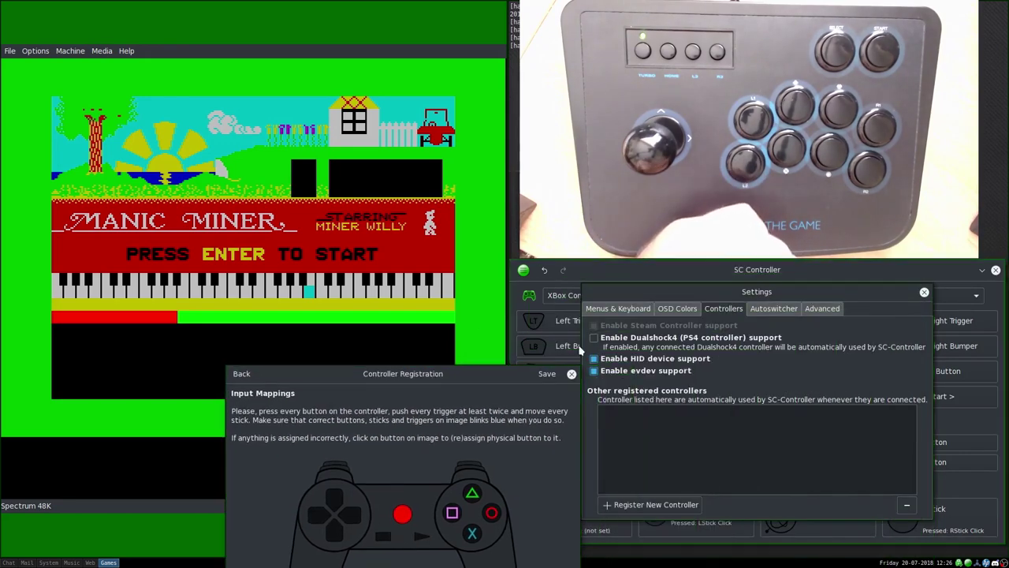
left_click_drag(514, 370, 833, 280)
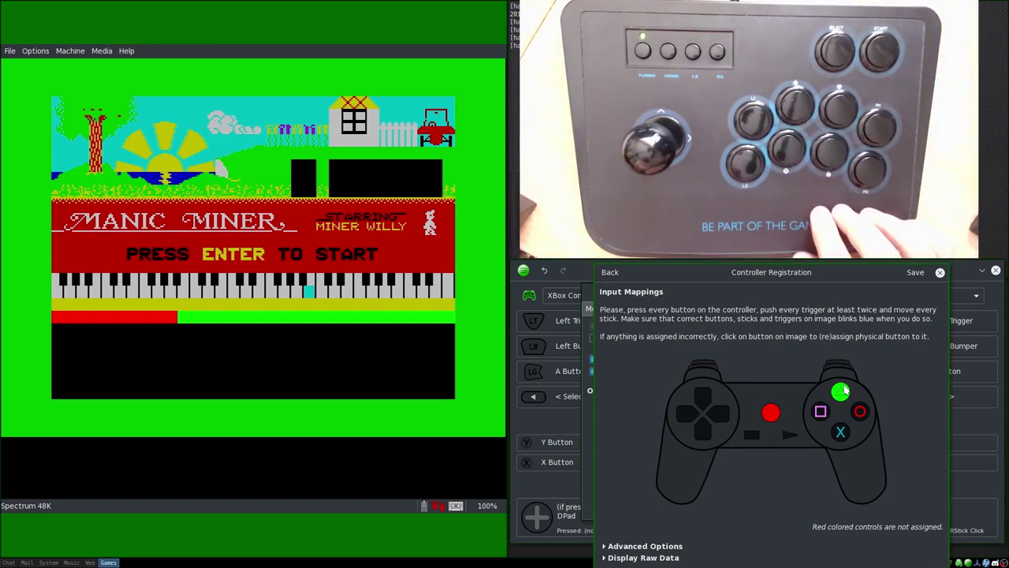
left_click(704, 416)
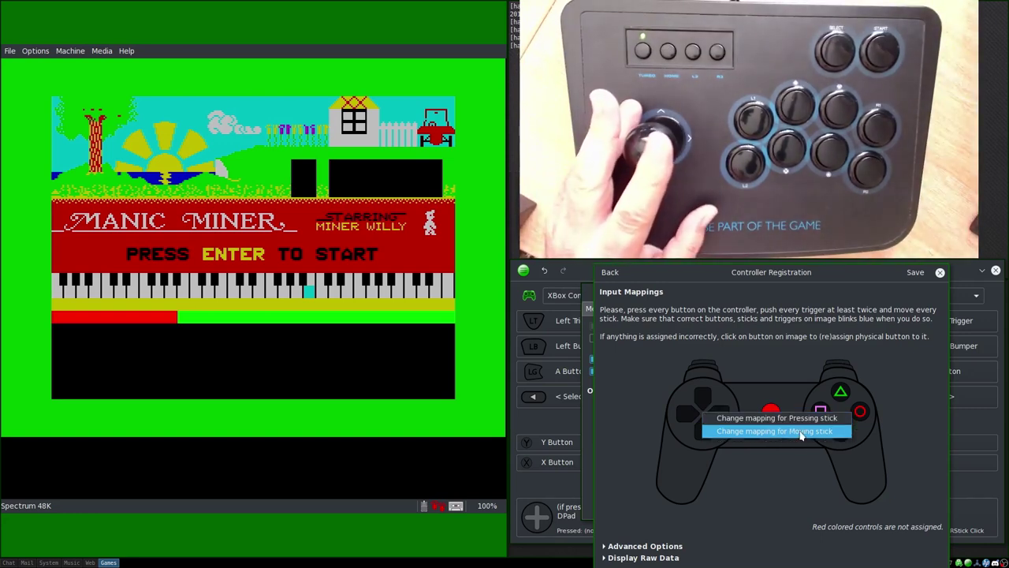
left_click(801, 431)
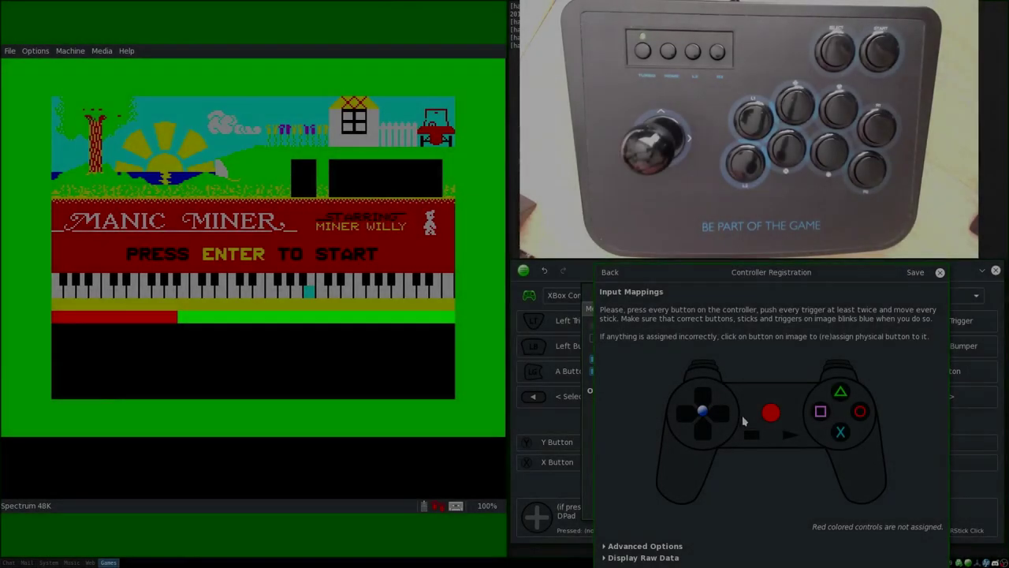
Start assigning a physical button to the unassigned centre button on the controller image.
left_click(771, 412)
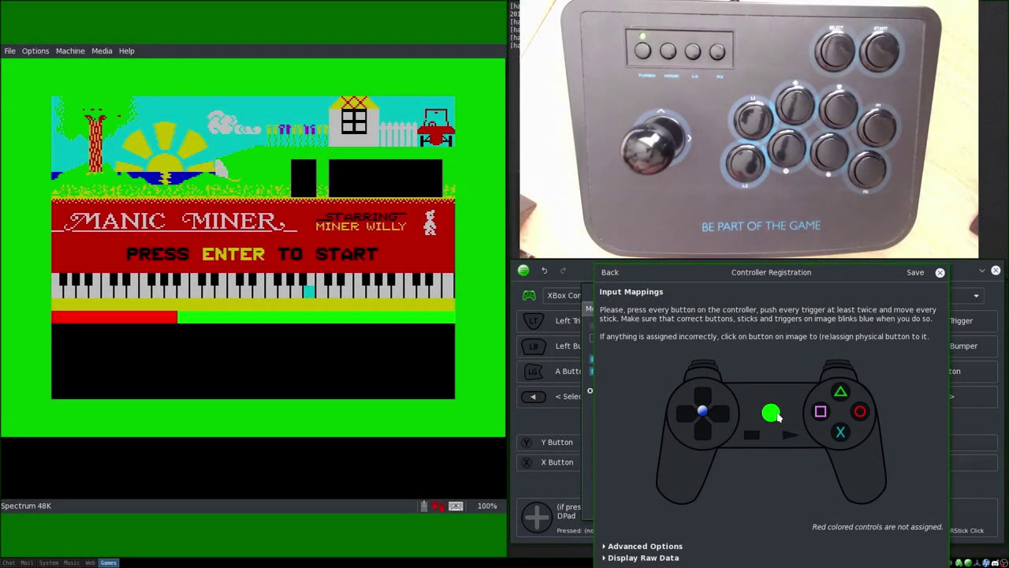
left_click(775, 416)
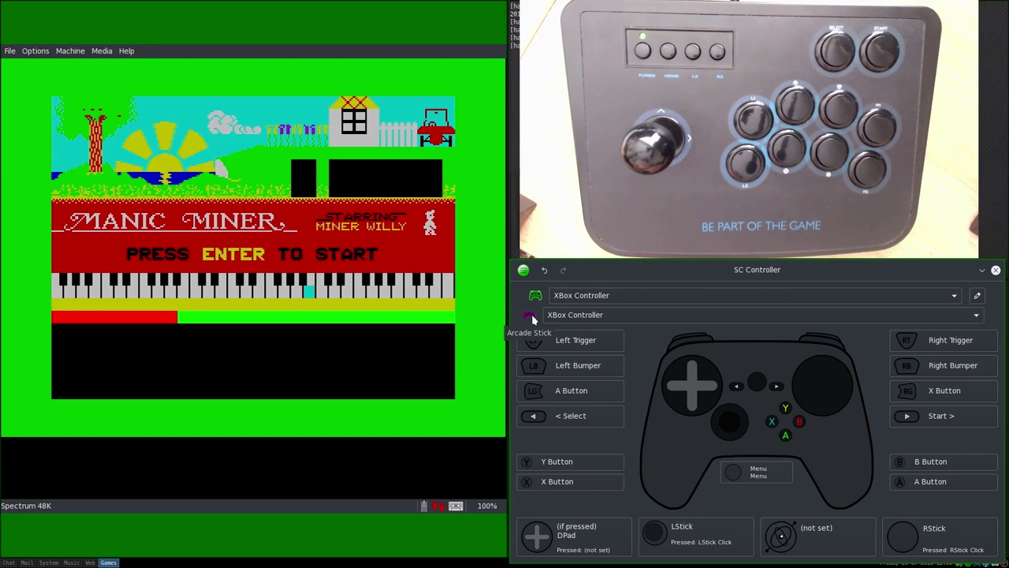
Inspect the arcade stick's controller settings, including its name and the available icons, without changing them.
left_click(530, 318)
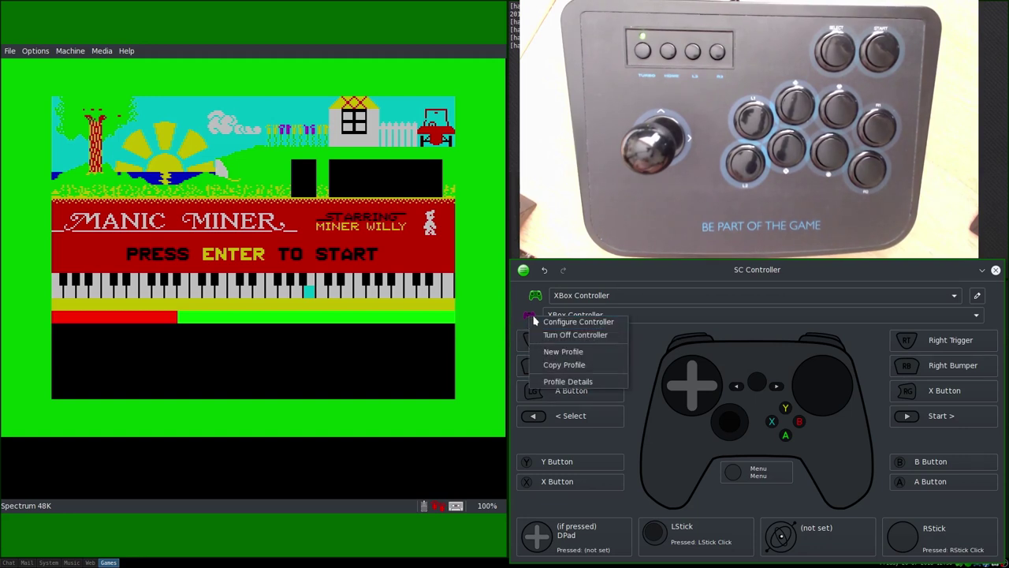
left_click(546, 323)
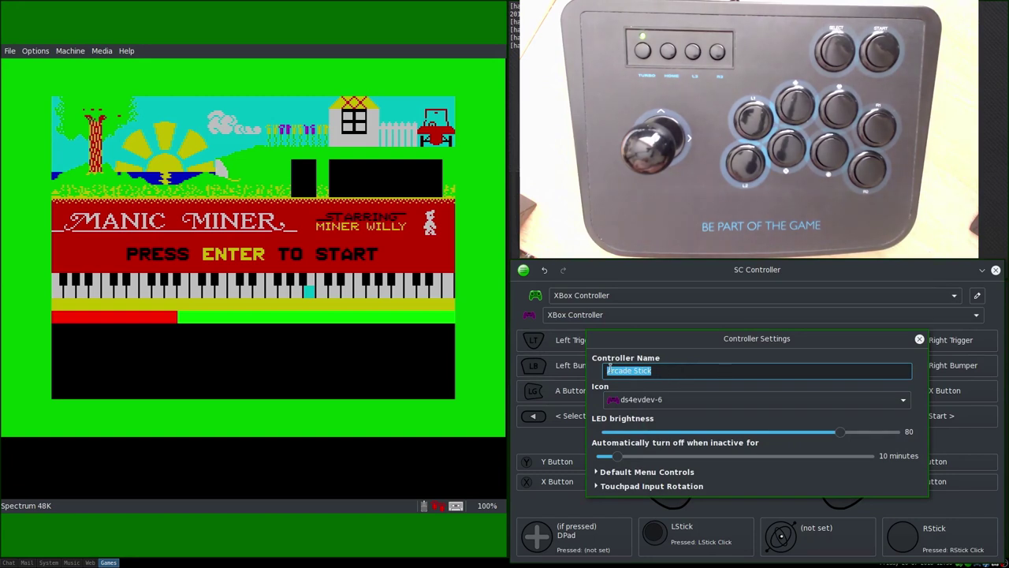
left_click(711, 405)
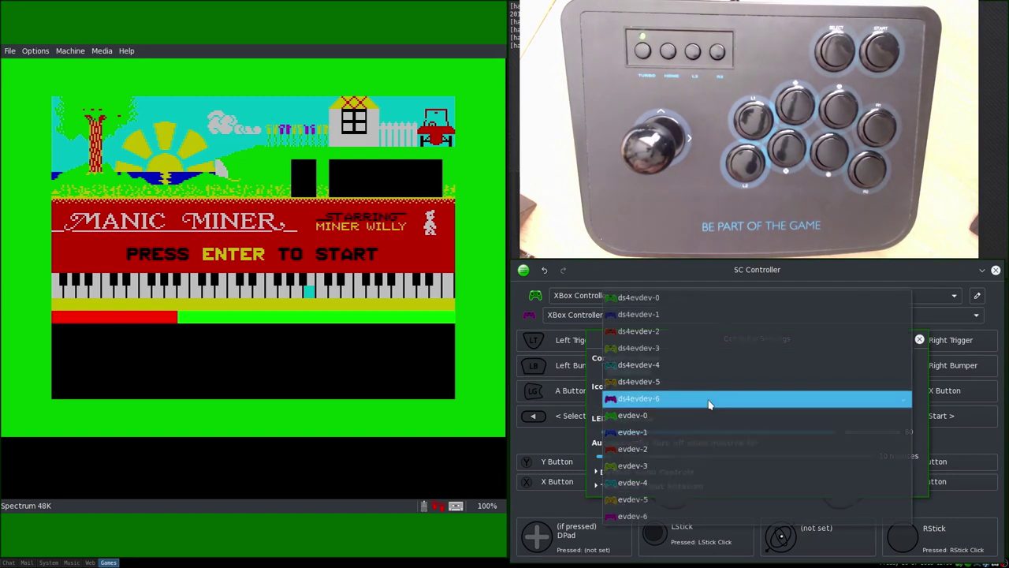
left_click(683, 272)
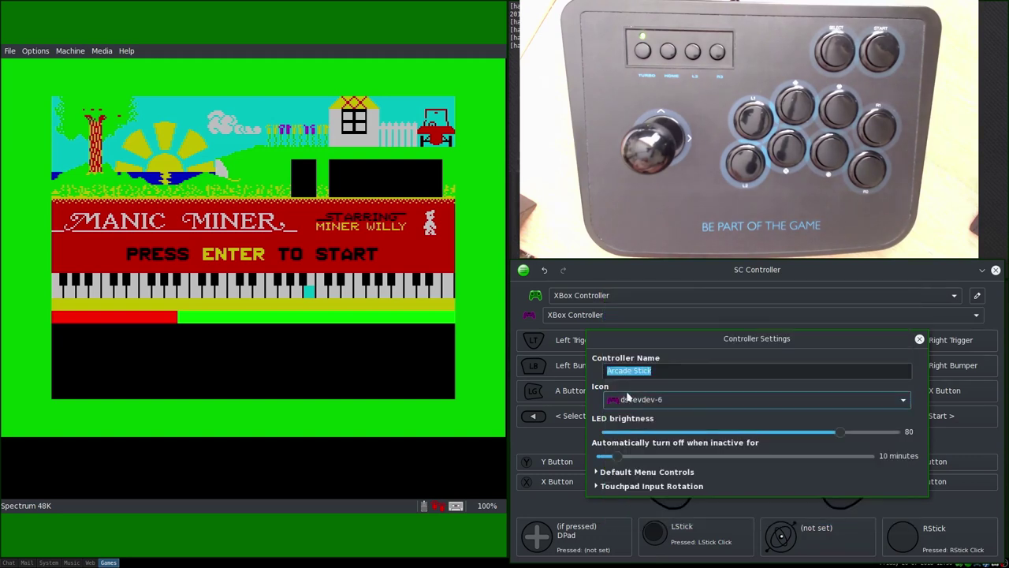
left_click(920, 340)
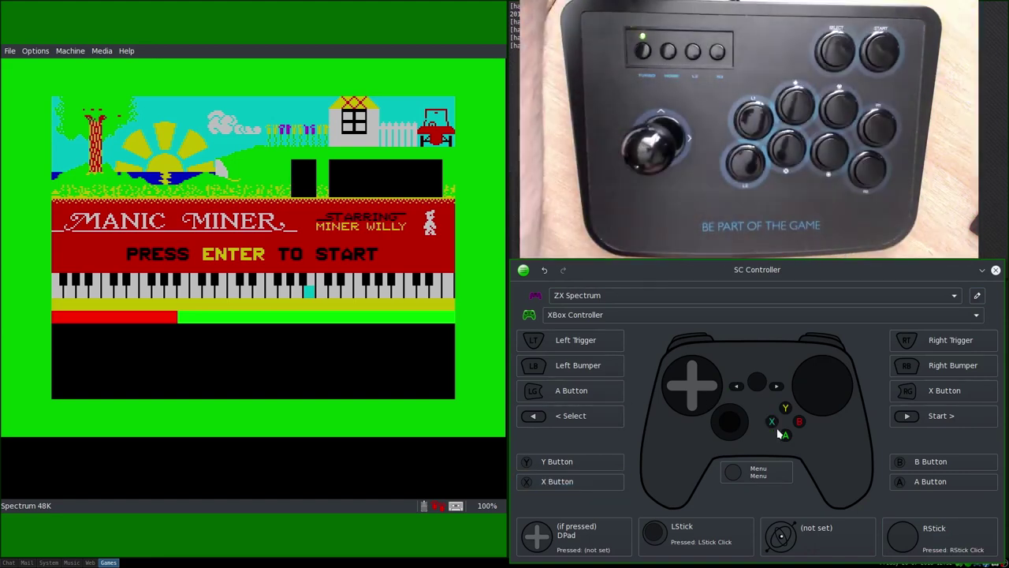
Switch the mapping editor to the arcade stick and its ZX Spectrum profile.
left_click(979, 296)
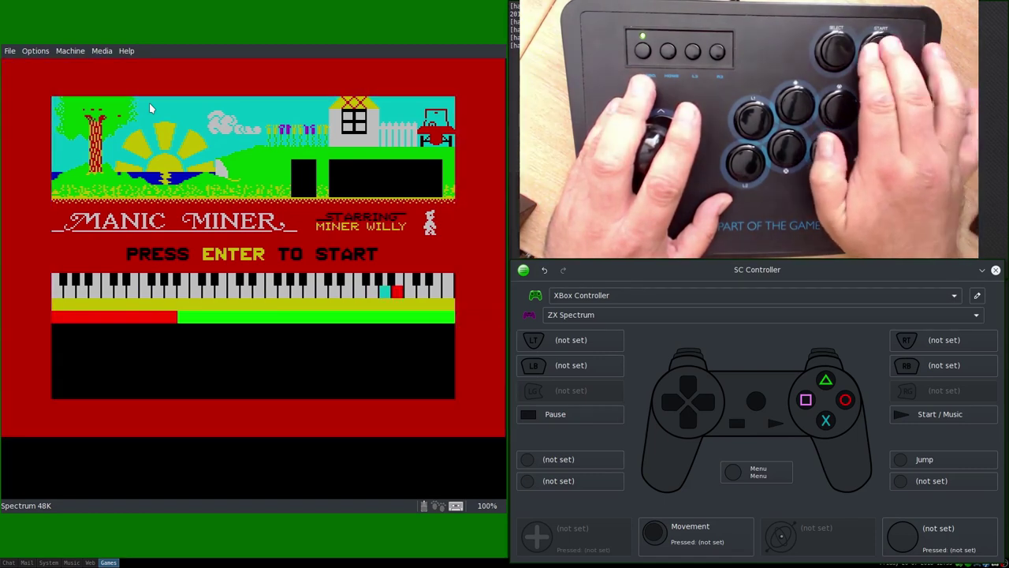
Start Manic Miner and test the movement mapping with Miner Willy at the start of Central Cavern.
key("Return")
key("Right")
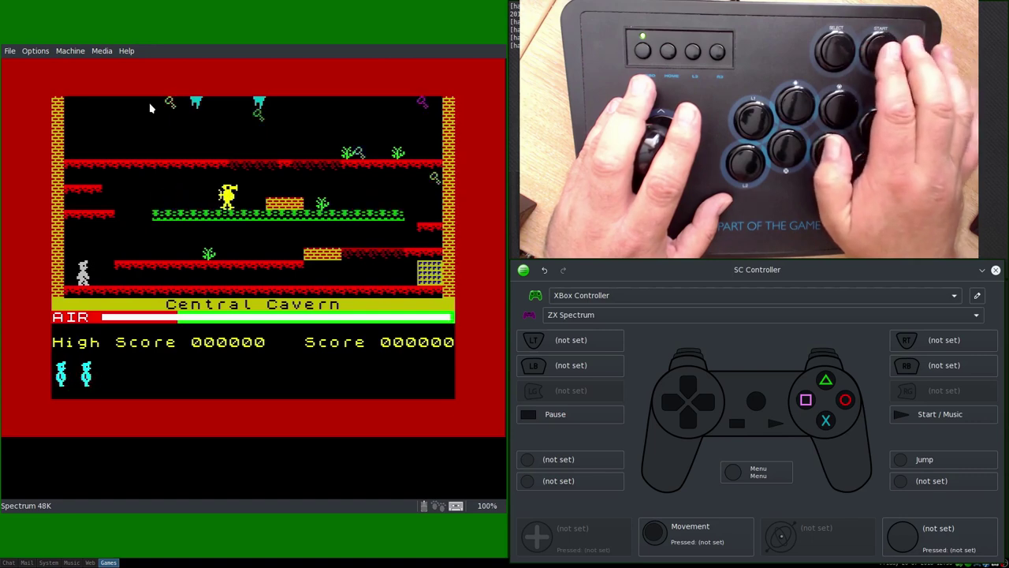
key("Left")
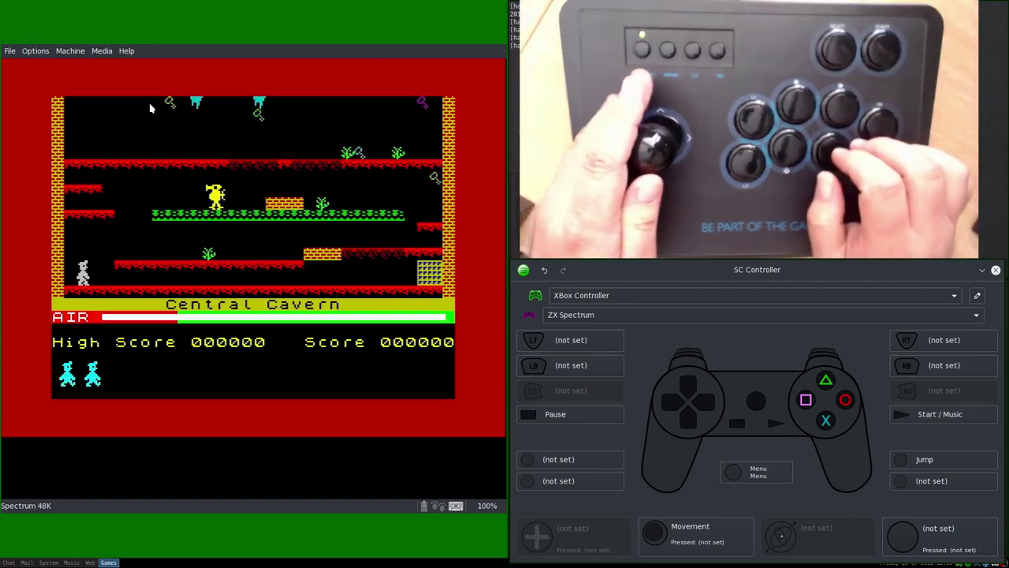
key("Left")
key("space")
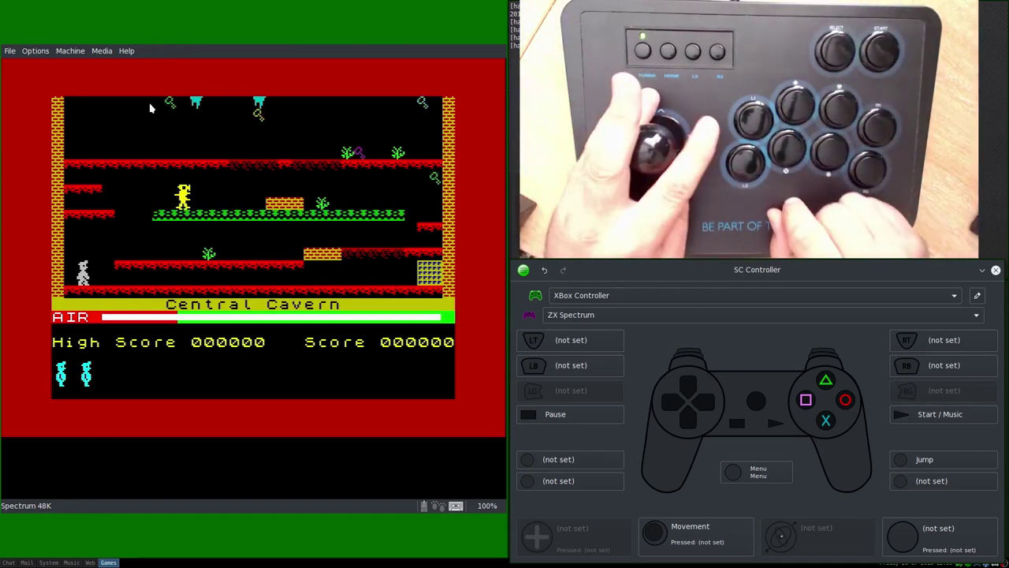
key("Right")
key("Right")
key("space")
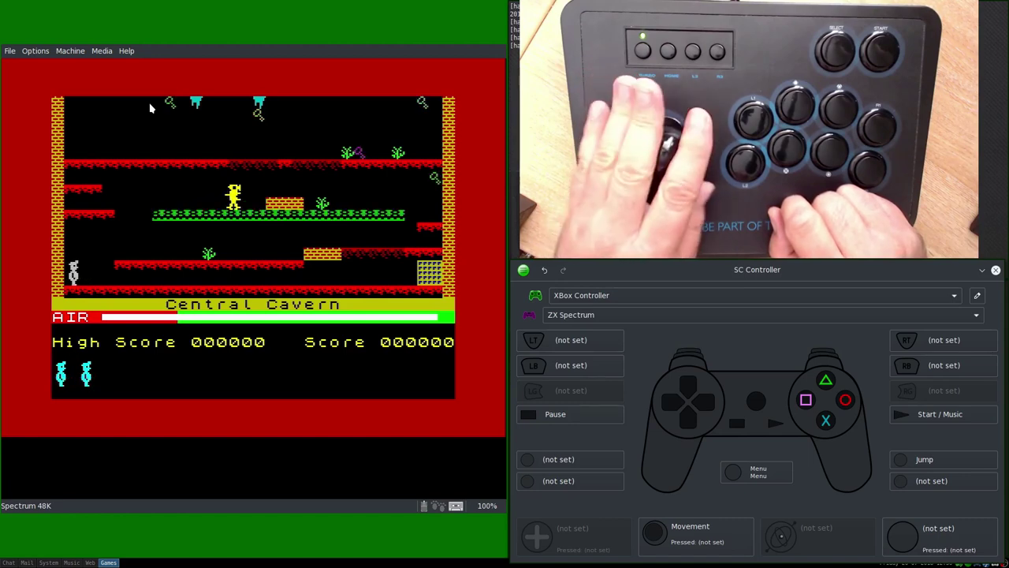
Walk and jump Miner Willy across Central Cavern, collect the key by the right wall, and jump back to the upper brick block.
key("space")
key("Left")
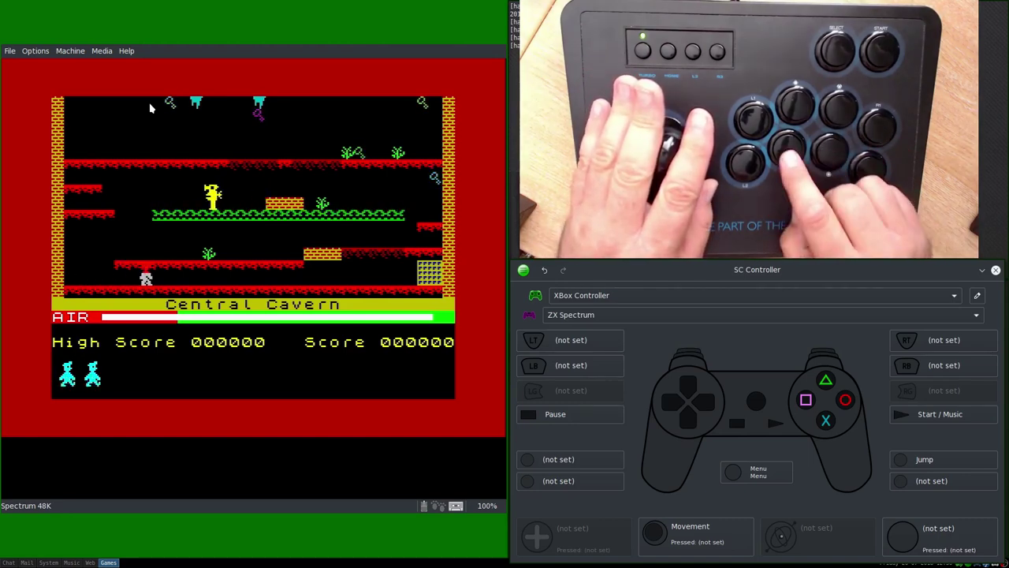
key("Left")
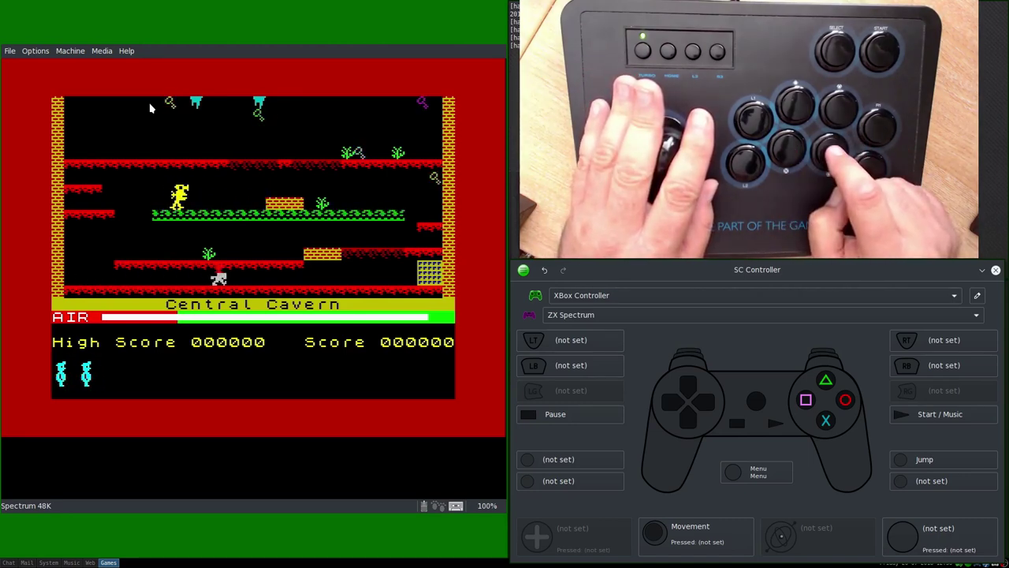
key("Right")
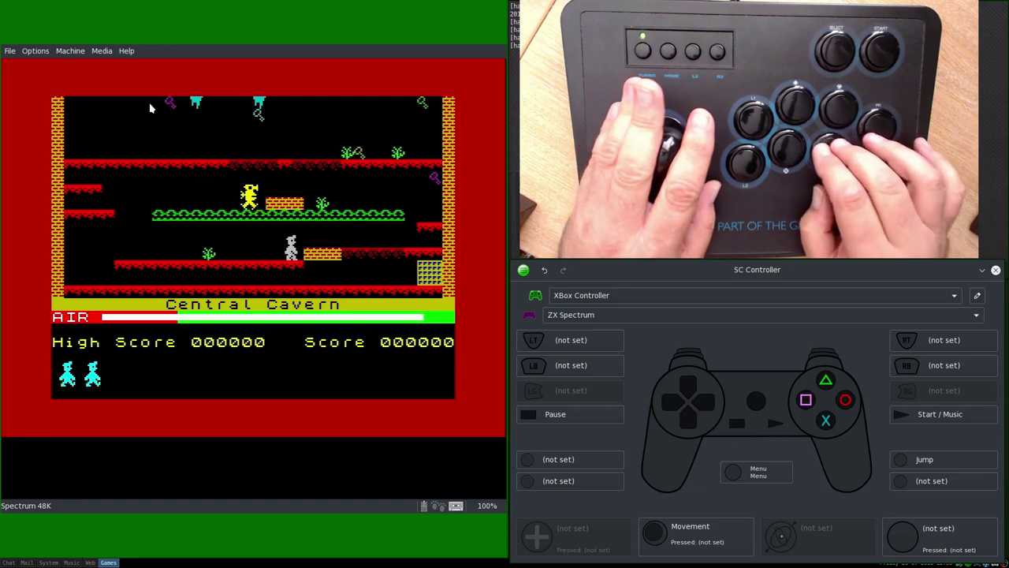
key("Left")
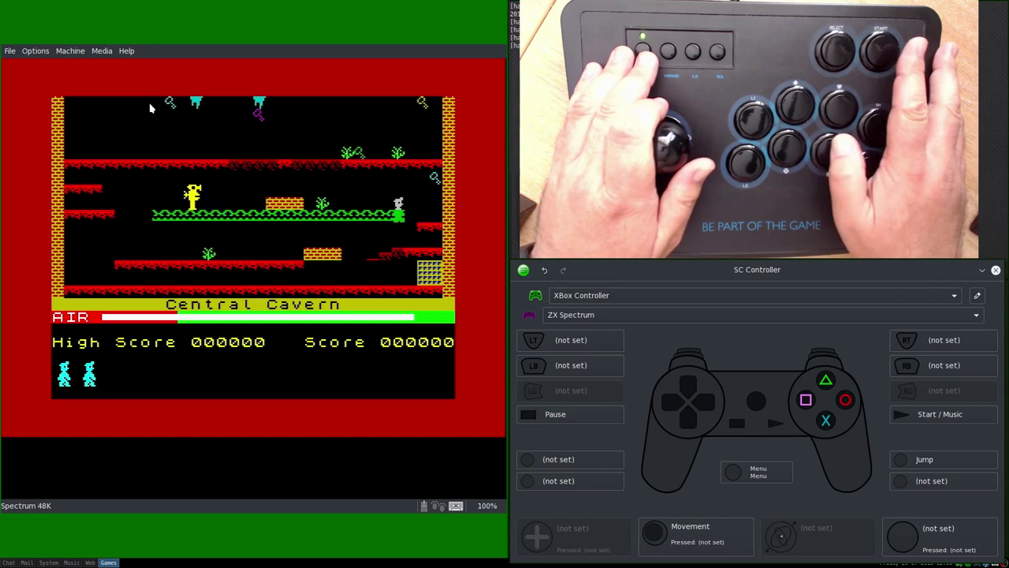
key("Right")
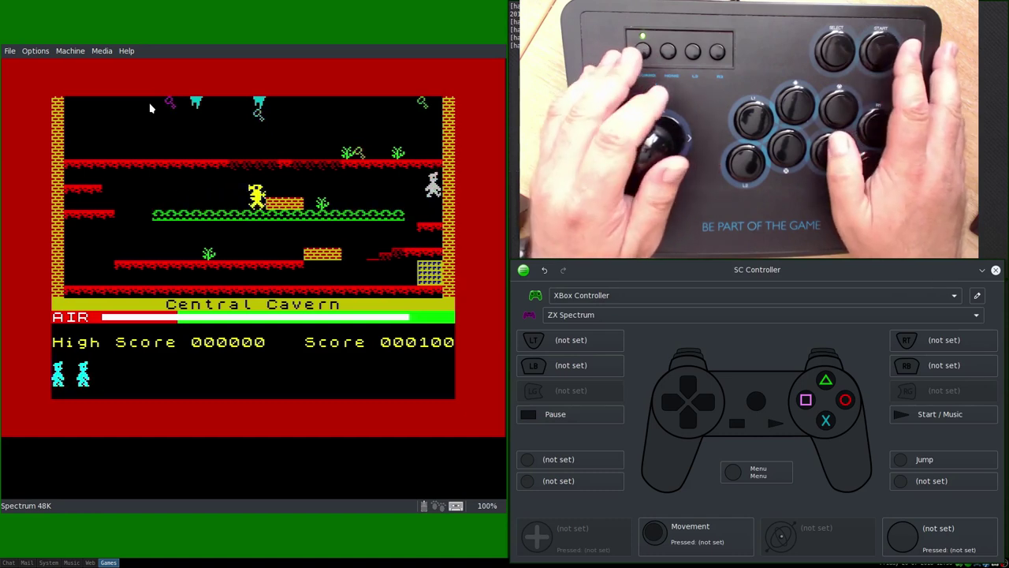
key("Left")
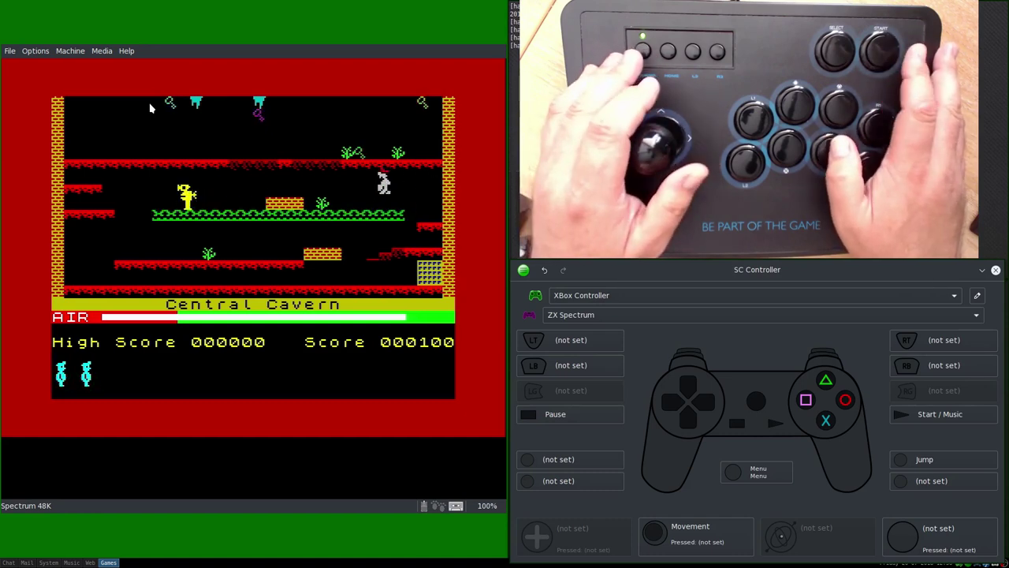
key("Left")
key("p")
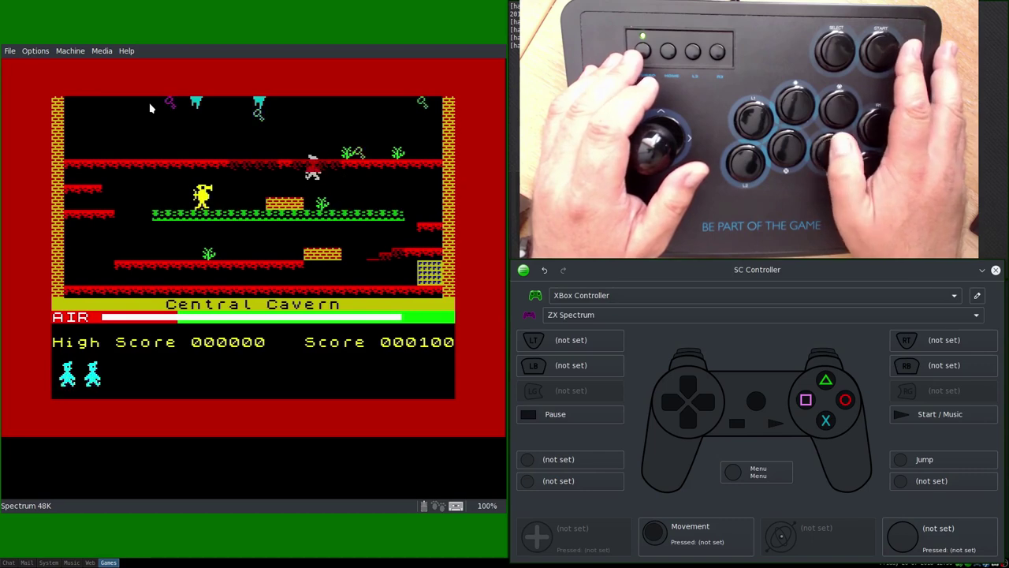
key("space")
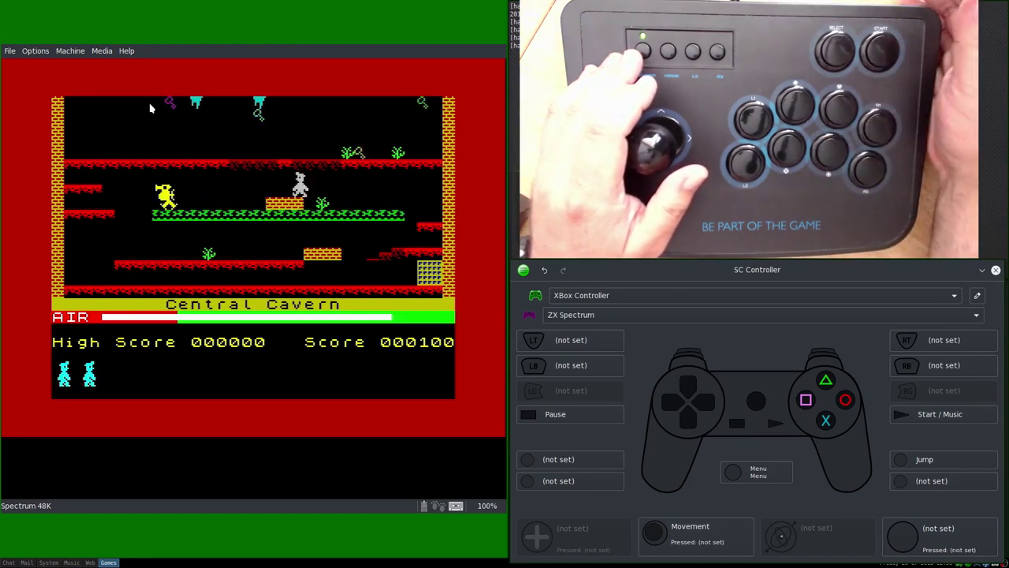
key("p")
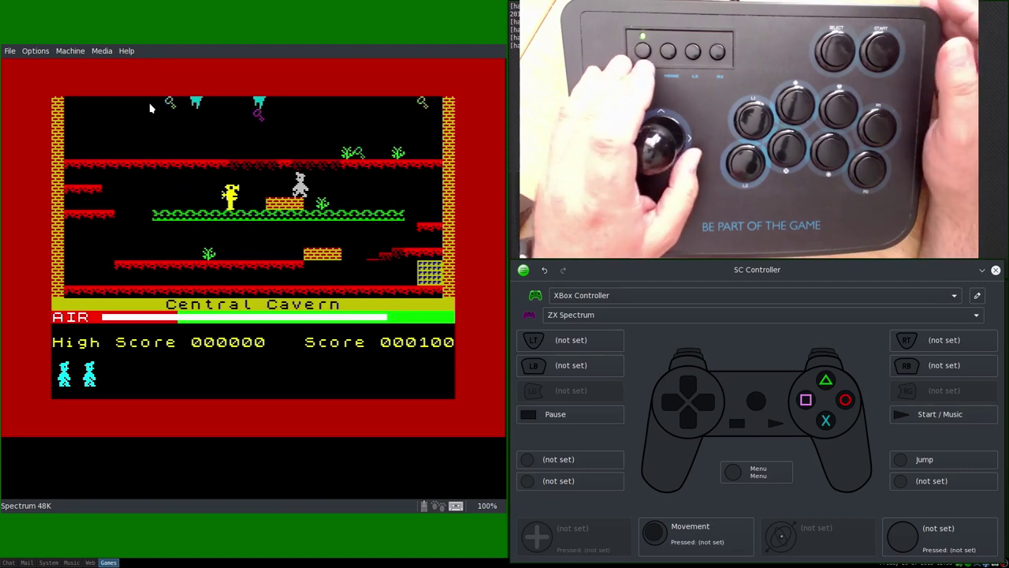
key("o")
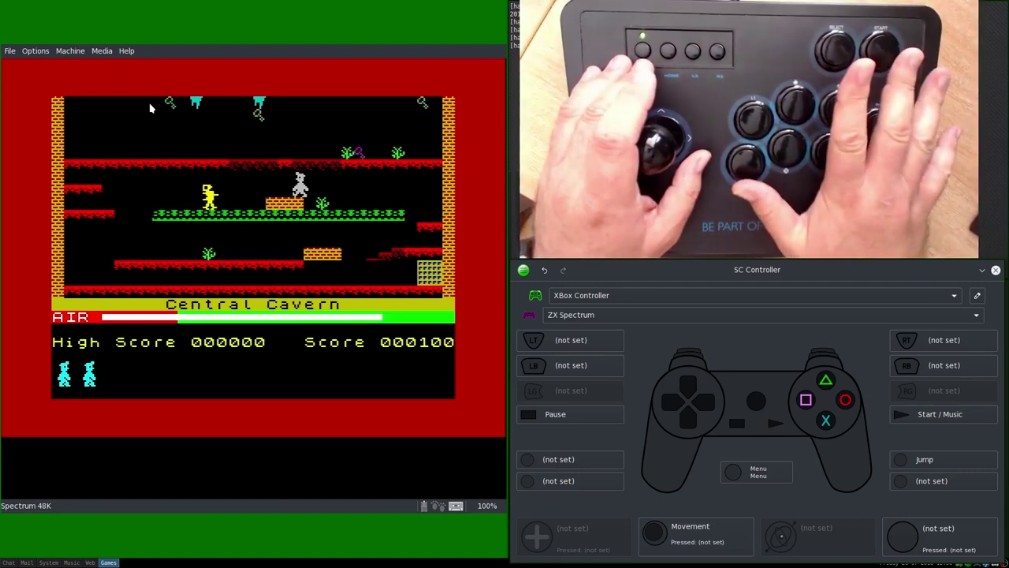
key("p")
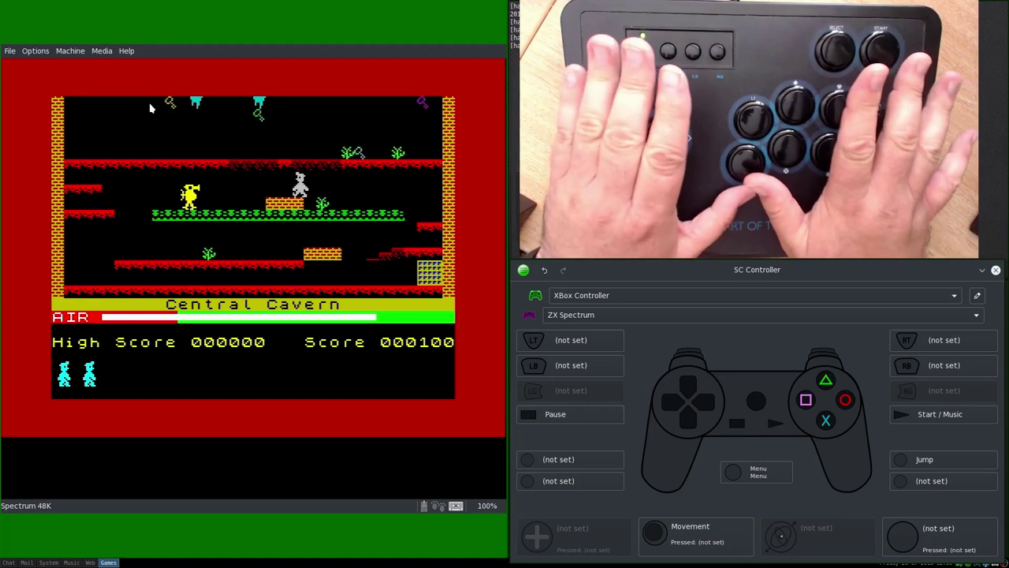
key("o")
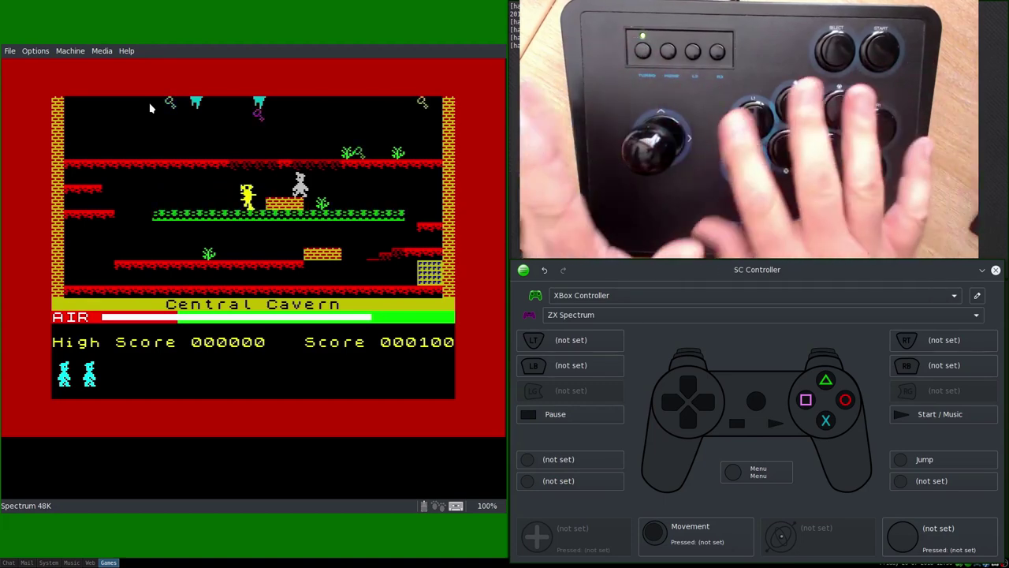
key("o")
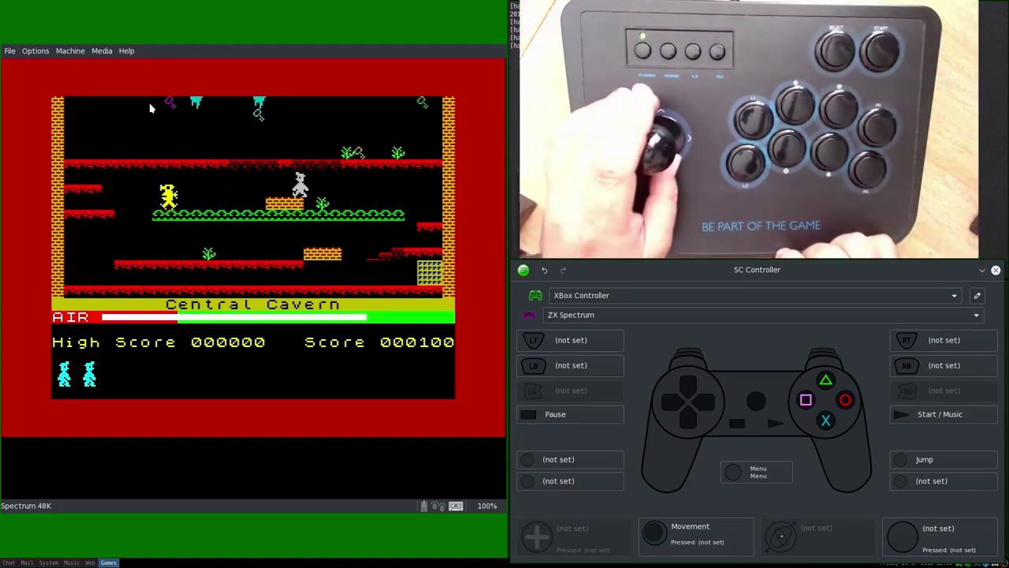
key("p")
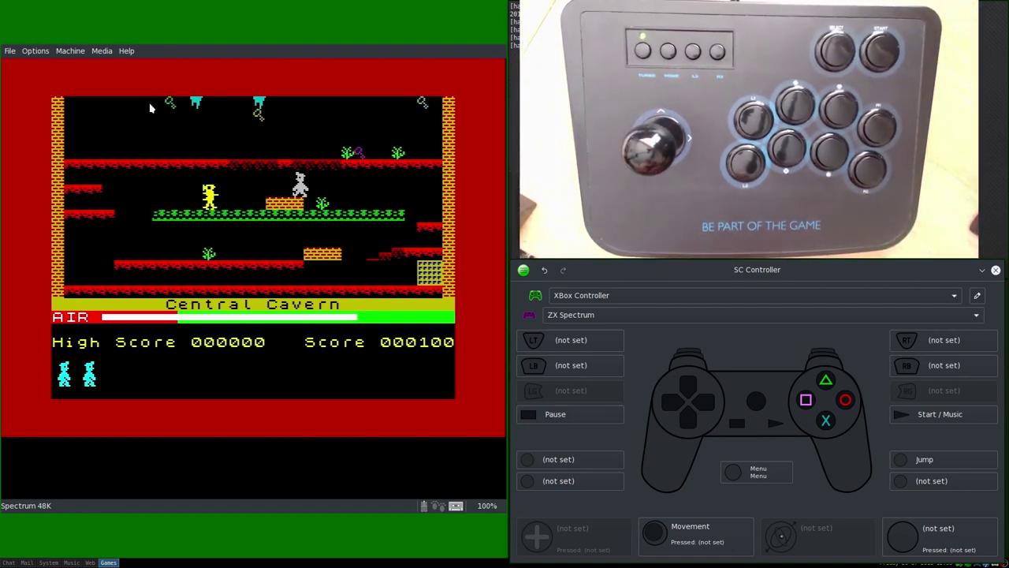
key("o")
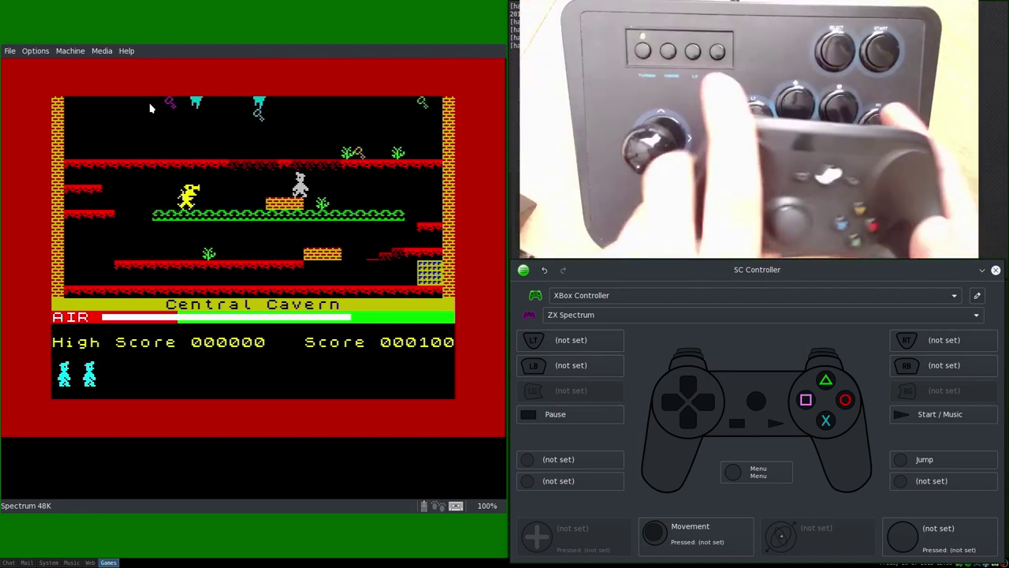
key("p")
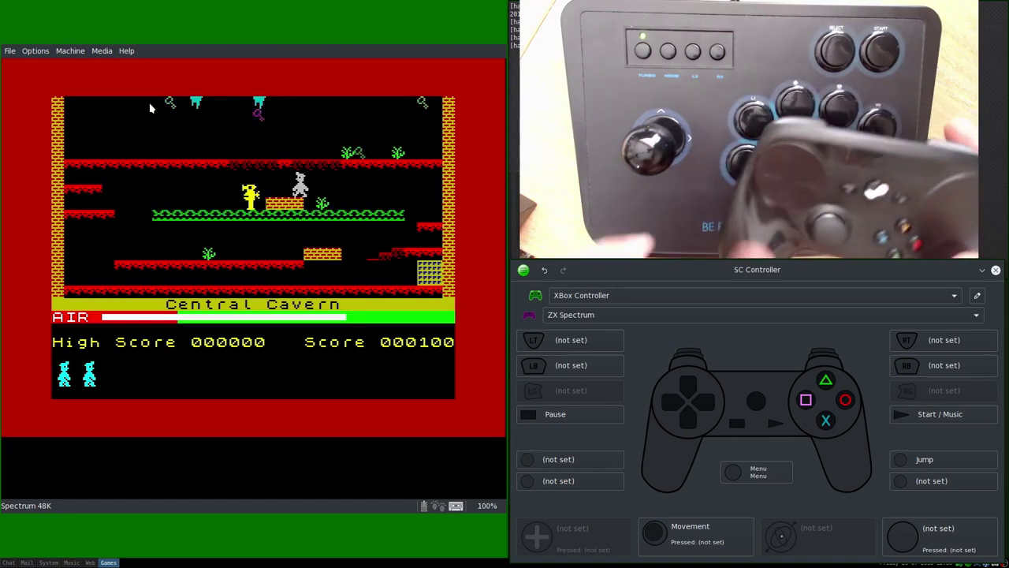
key("o")
key("o")
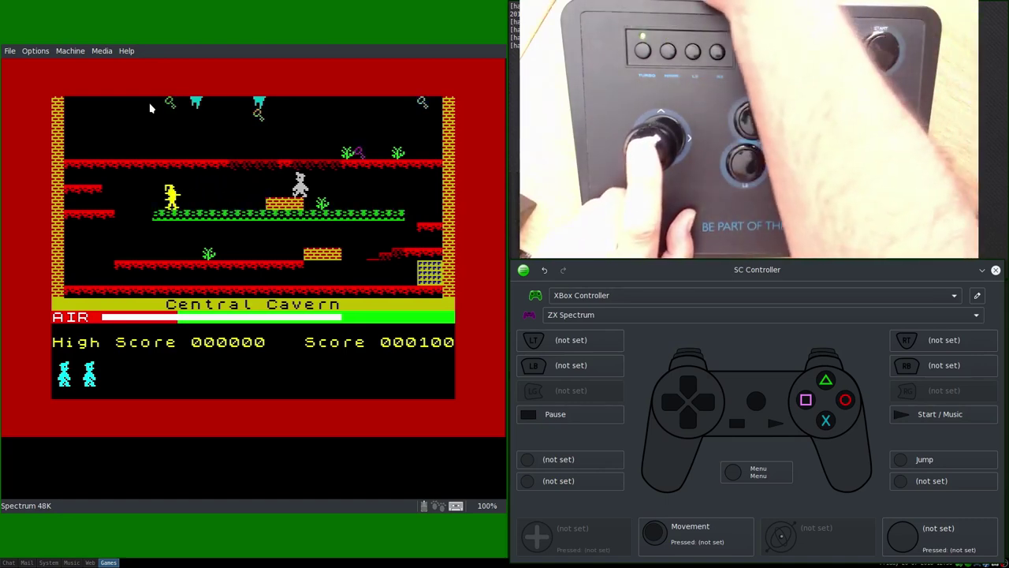
key("p")
key("p")
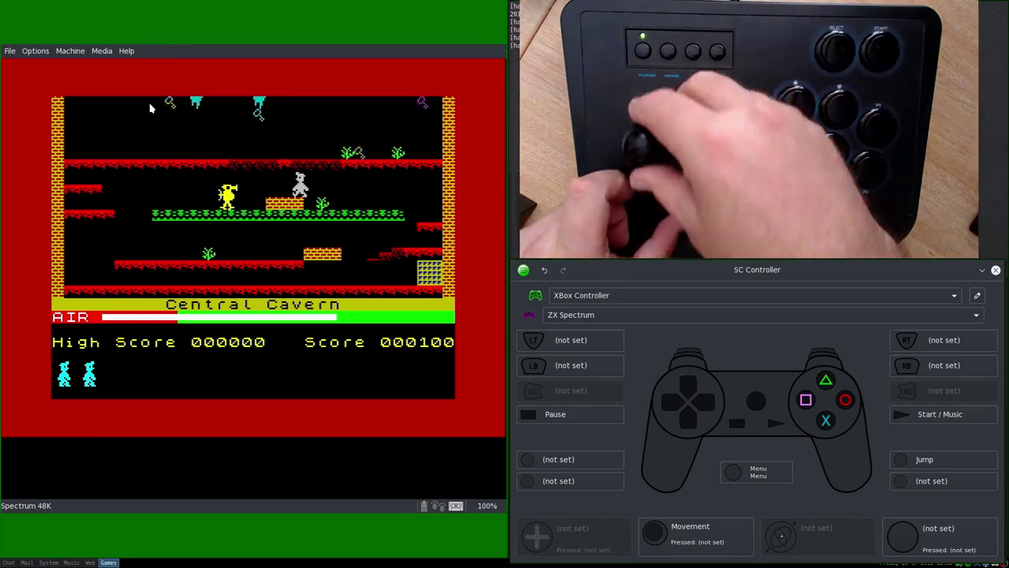
key("o")
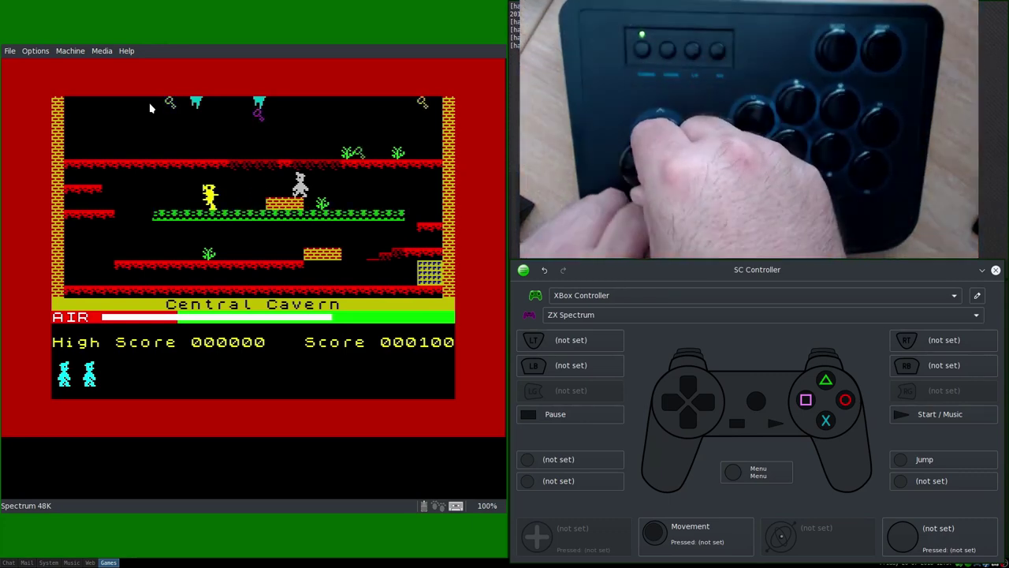